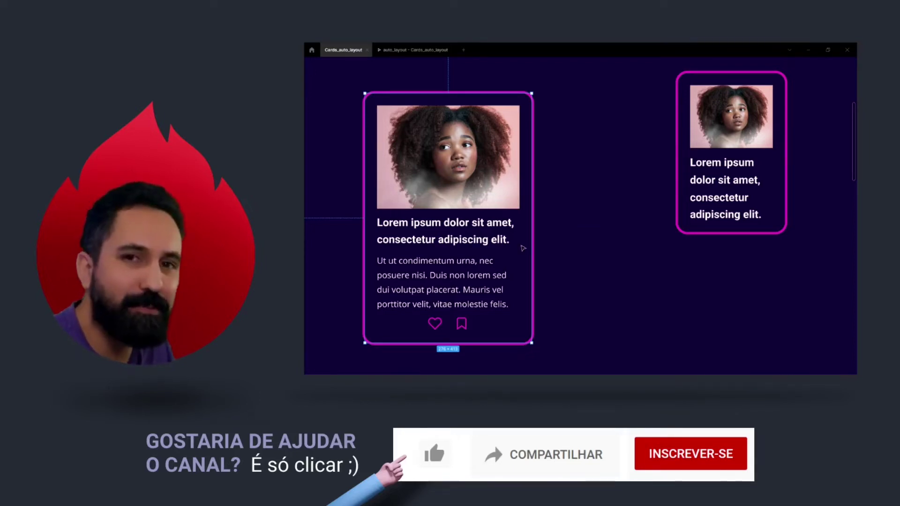
- Widen the left and right example cards so their text reflows
{"action": "mouse_move", "coordinate": [541, 240]}
{"action": "left_mouse_down"}
{"action": "mouse_move", "coordinate": [590, 246]}
{"action": "mouse_move", "coordinate": [476, 232]}
{"action": "mouse_move", "coordinate": [488, 232]}
{"action": "left_mouse_up"}
{"action": "left_click", "coordinate": [731, 179]}
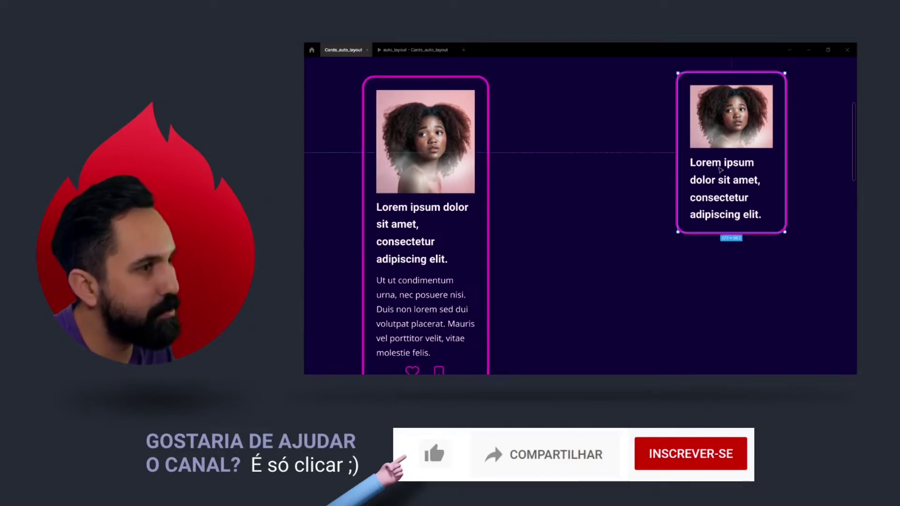
{"action": "left_click_drag", "start_coordinate": [676, 179], "coordinate": [627, 178]}
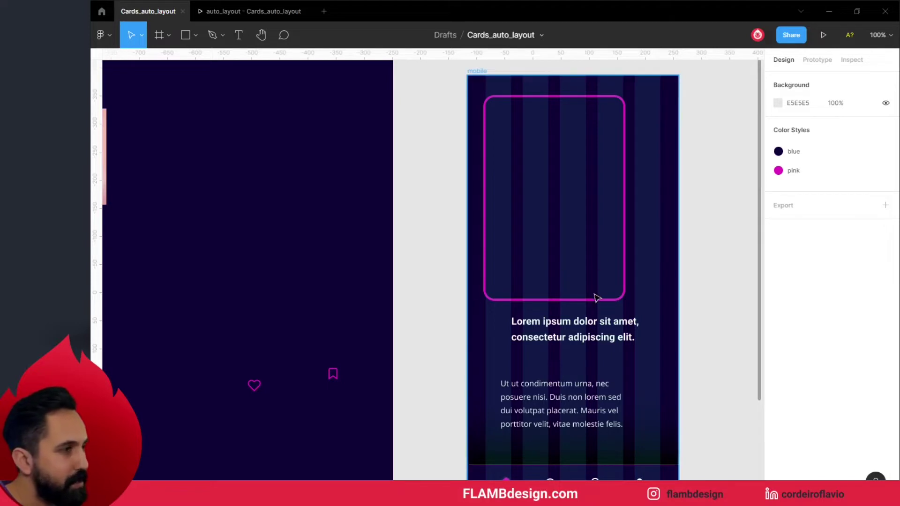
- Move the body paragraph up and shift the heading off it
{"action": "left_click", "coordinate": [585, 330]}
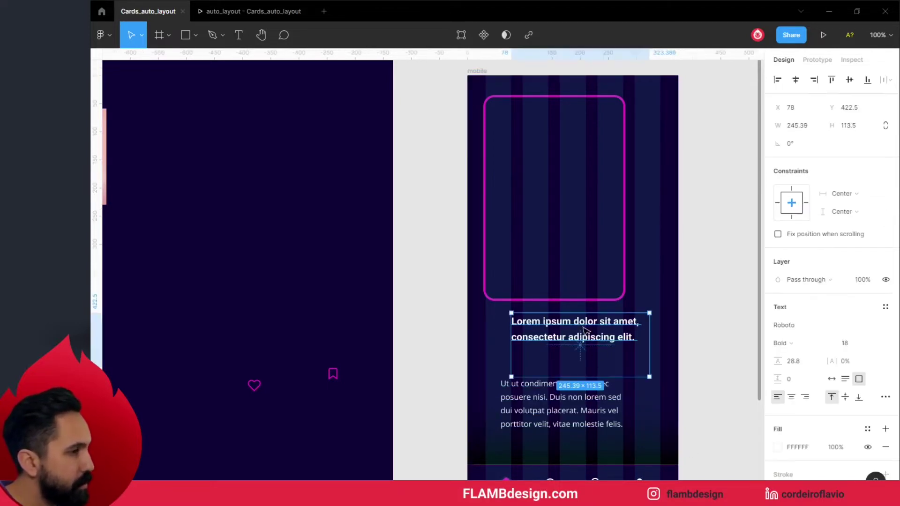
{"action": "left_click", "coordinate": [597, 411]}
{"action": "left_click", "coordinate": [623, 290]}
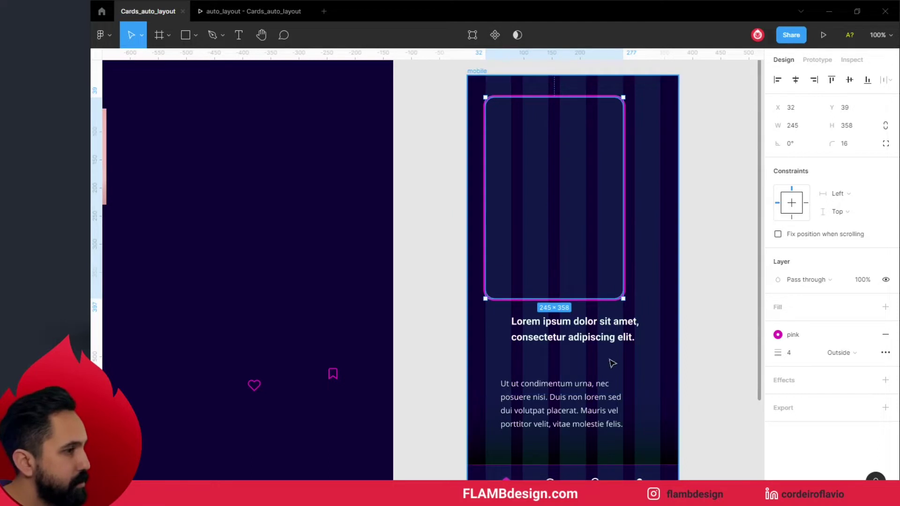
{"action": "left_click", "coordinate": [611, 337]}
{"action": "left_click", "coordinate": [595, 407]}
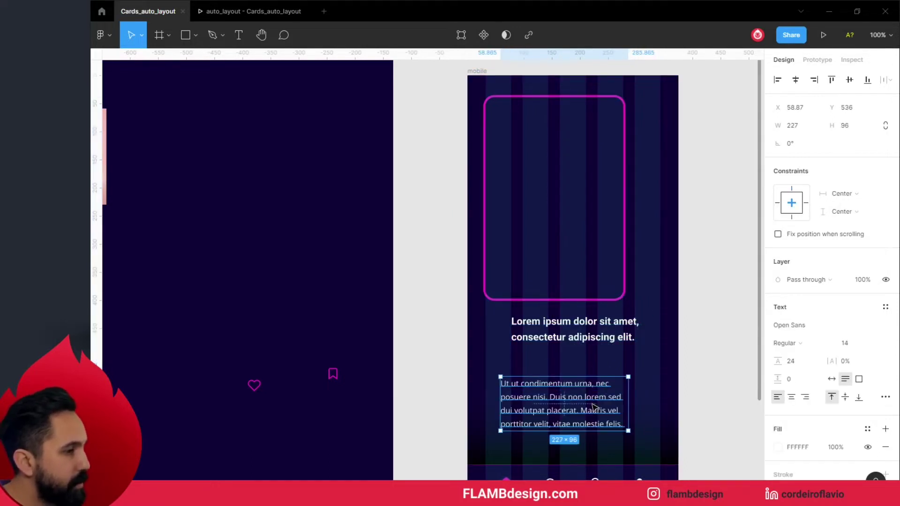
{"action": "left_click_drag", "start_coordinate": [593, 403], "coordinate": [591, 381]}
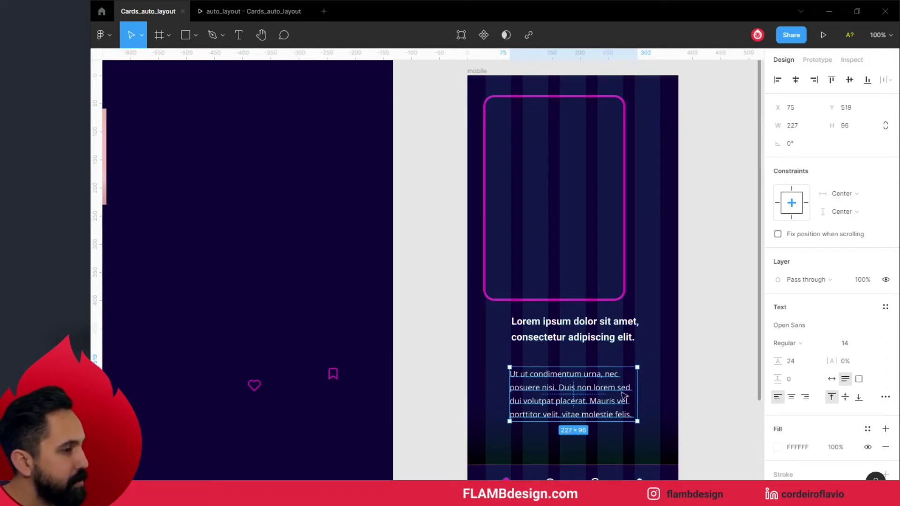
{"action": "left_click", "coordinate": [604, 343]}
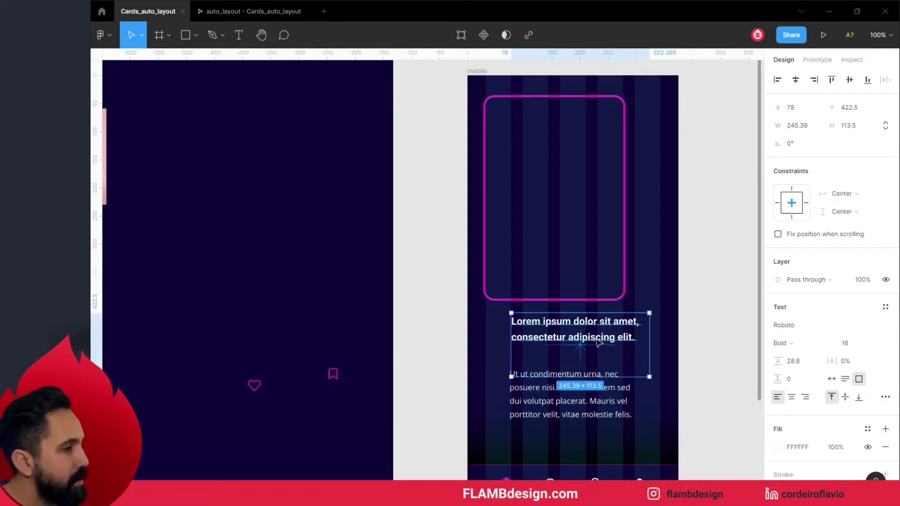
{"action": "left_click_drag", "start_coordinate": [597, 342], "coordinate": [611, 342]}
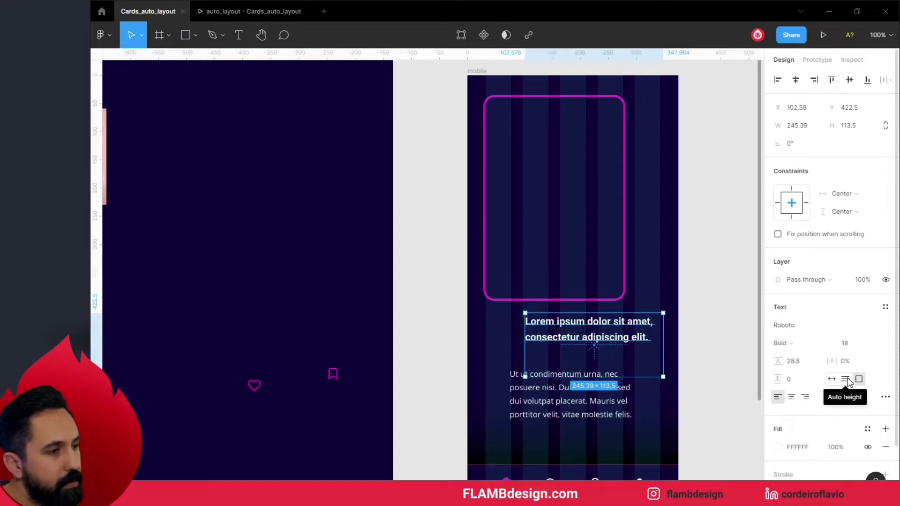
- Set the heading to Auto height, place it above the paragraph, and move both into the card
{"action": "left_click", "coordinate": [846, 379]}
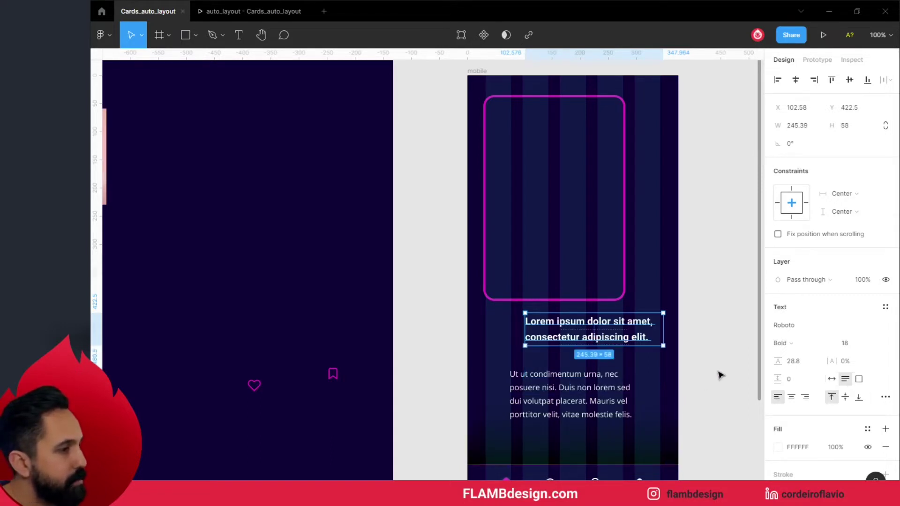
{"action": "left_click_drag", "start_coordinate": [592, 327], "coordinate": [579, 340]}
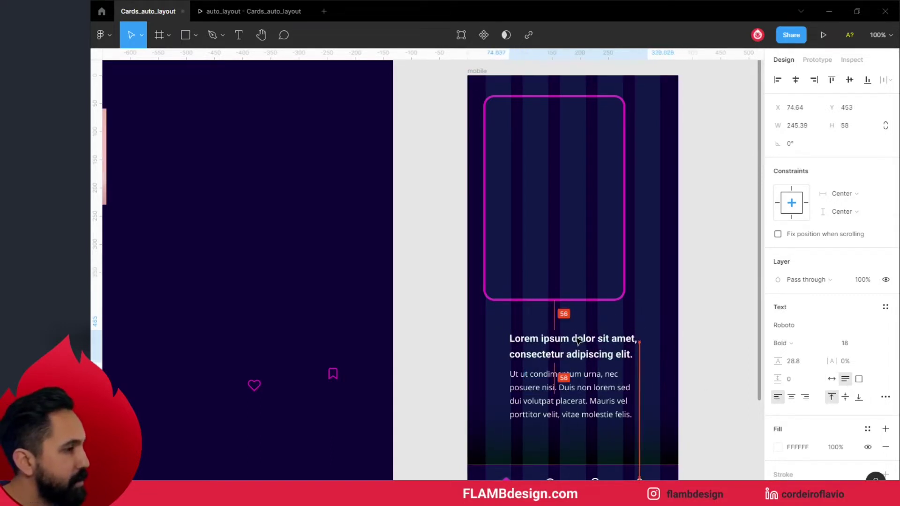
{"action": "left_click_drag", "start_coordinate": [579, 340], "coordinate": [578, 341]}
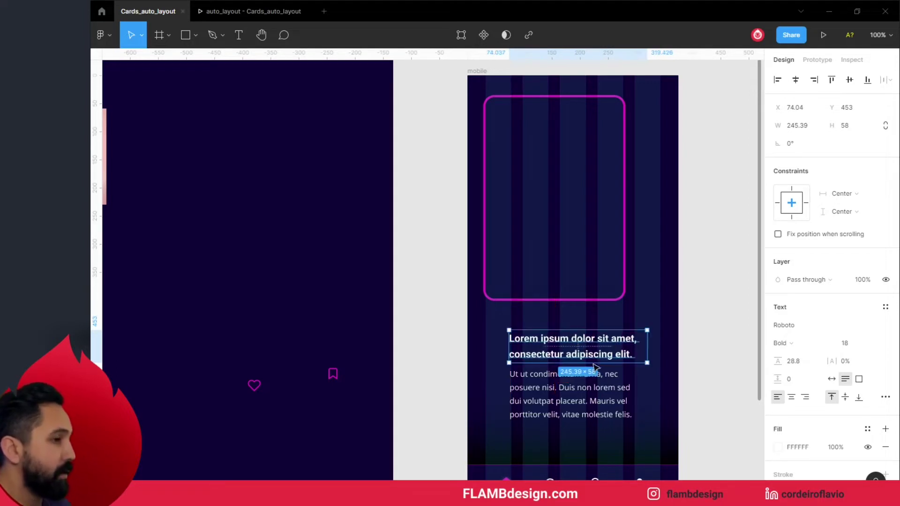
{"action": "left_click", "coordinate": [586, 407], "text": "shift"}
{"action": "left_click_drag", "start_coordinate": [583, 364], "coordinate": [603, 208]}
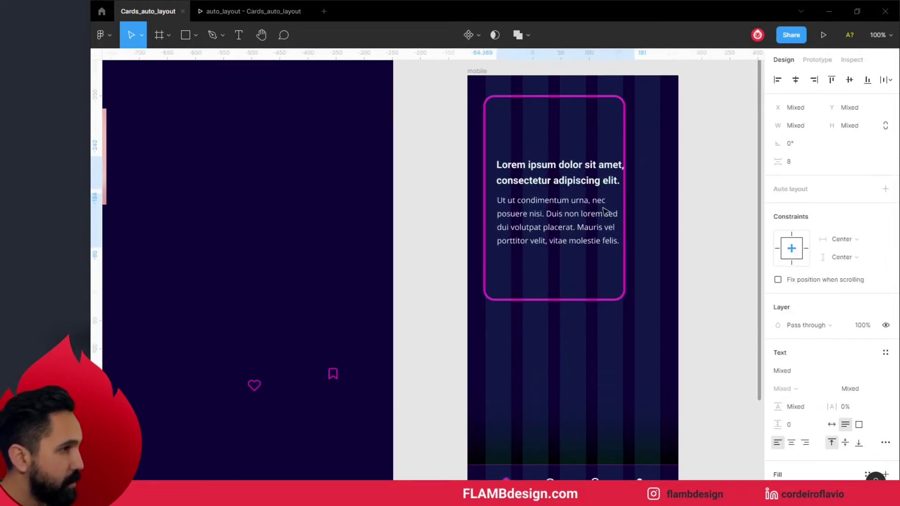
- Narrow the heading and paragraph to the card, then wrap them with the card in auto layout
{"action": "left_click", "coordinate": [583, 184]}
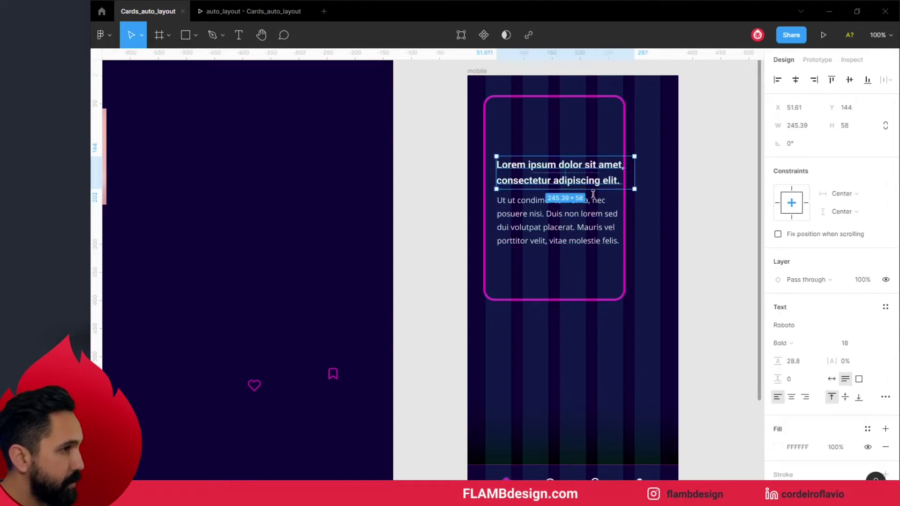
{"action": "left_click", "coordinate": [589, 226], "text": "shift"}
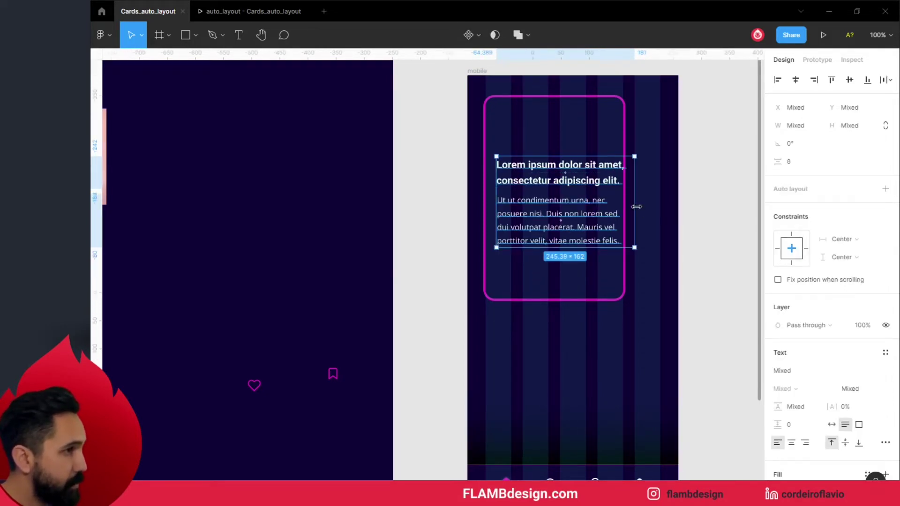
{"action": "left_click_drag", "start_coordinate": [631, 206], "coordinate": [613, 208]}
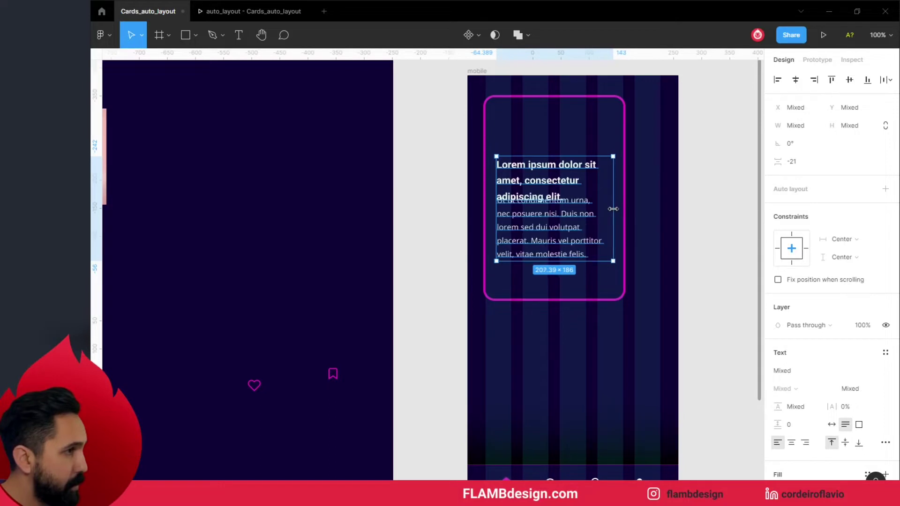
{"action": "left_click", "coordinate": [625, 113], "text": "shift"}
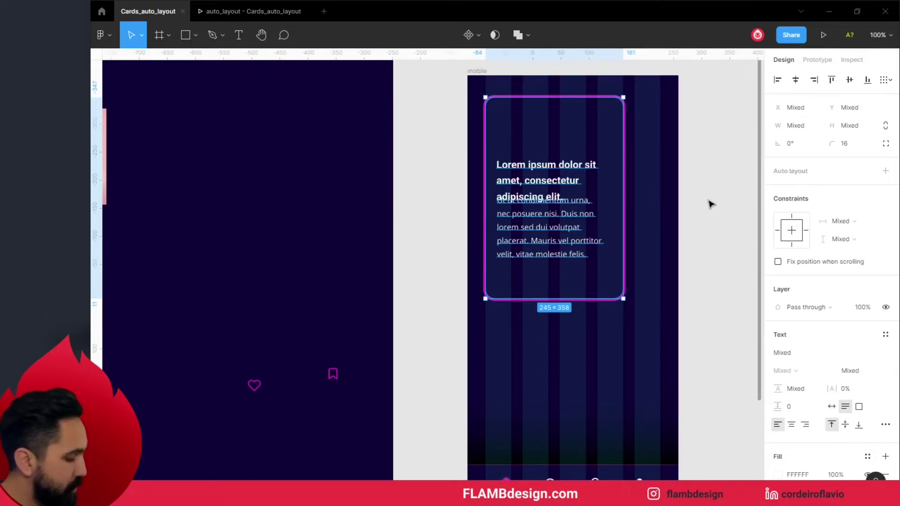
{"action": "key", "text": "shift+a"}
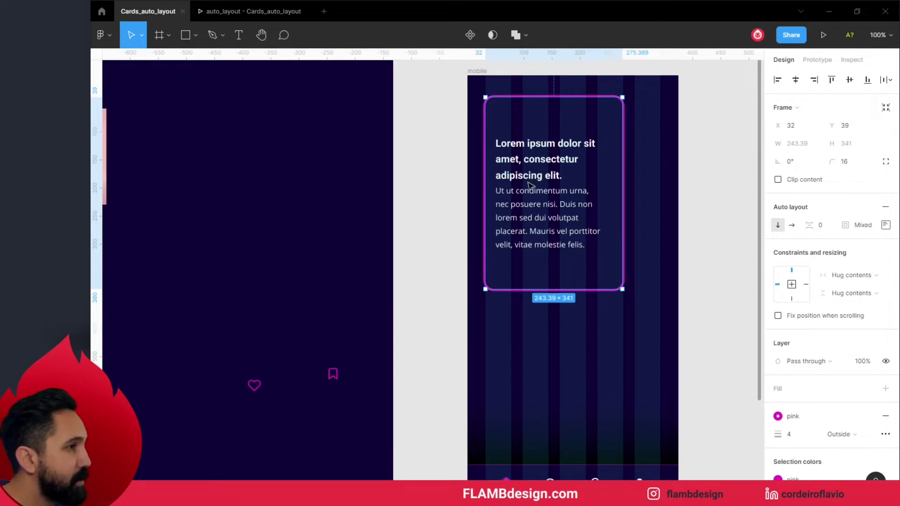
- Move the auto-layout card lower in the mobile frame
{"action": "scroll", "coordinate": [591, 285], "scroll_direction": "up", "scroll_amount": 1}
{"action": "scroll", "coordinate": [591, 284], "scroll_direction": "up", "scroll_amount": 1}
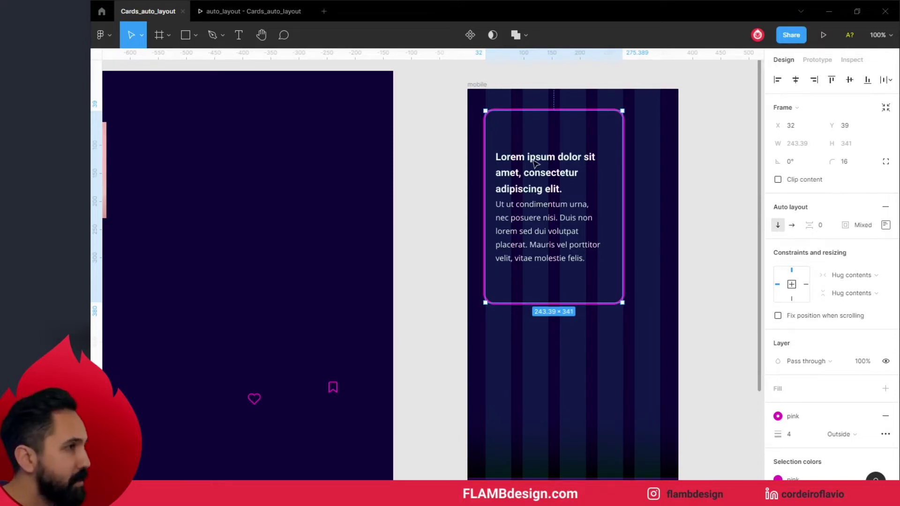
{"action": "left_click_drag", "start_coordinate": [534, 162], "coordinate": [538, 195]}
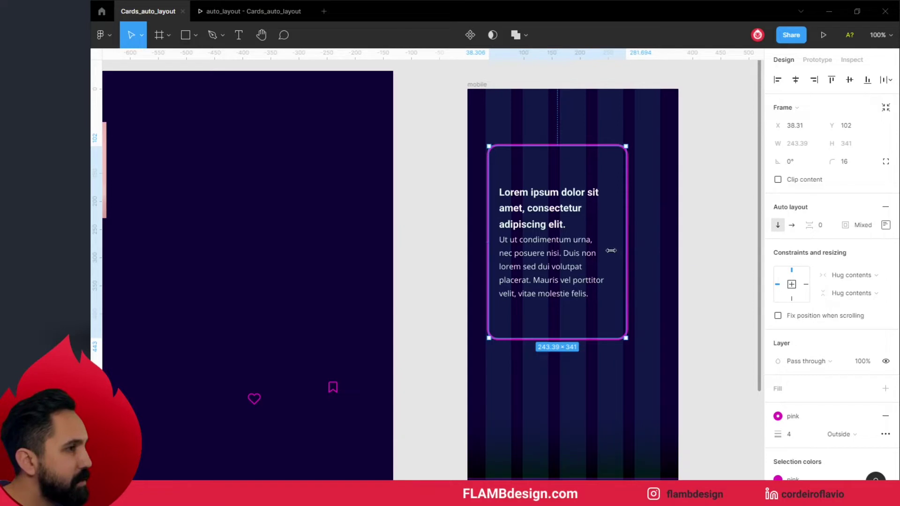
{"action": "left_click", "coordinate": [454, 227]}
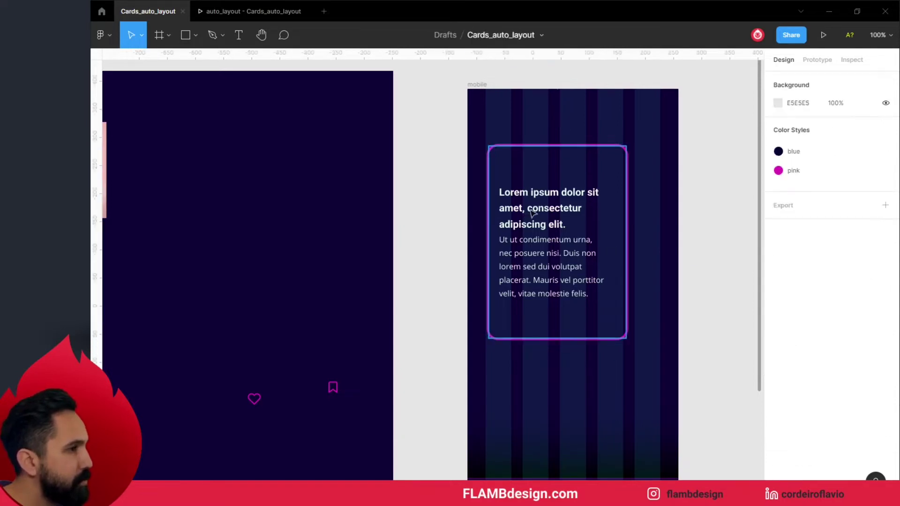
{"action": "left_click", "coordinate": [537, 206]}
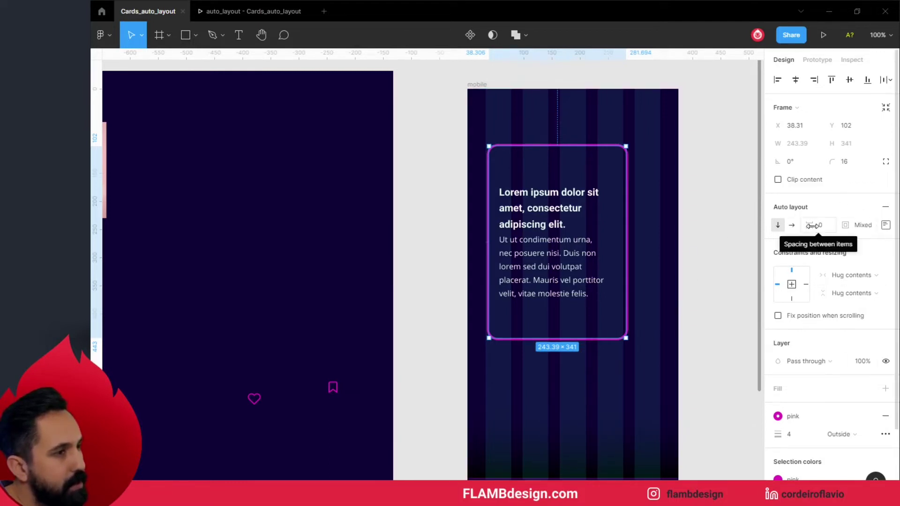
- Set the spacing between heading and paragraph to 8
{"action": "left_click_drag", "start_coordinate": [812, 226], "coordinate": [822, 229]}
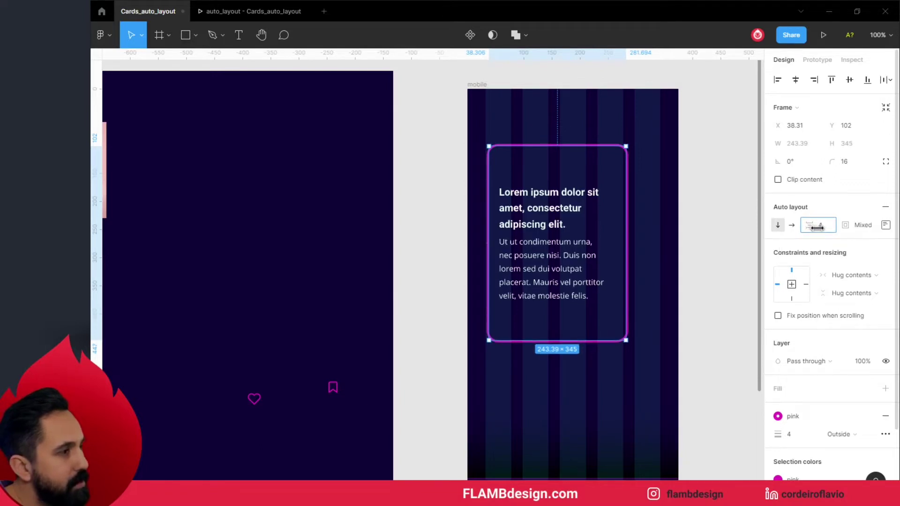
{"action": "left_click_drag", "start_coordinate": [821, 229], "coordinate": [823, 233]}
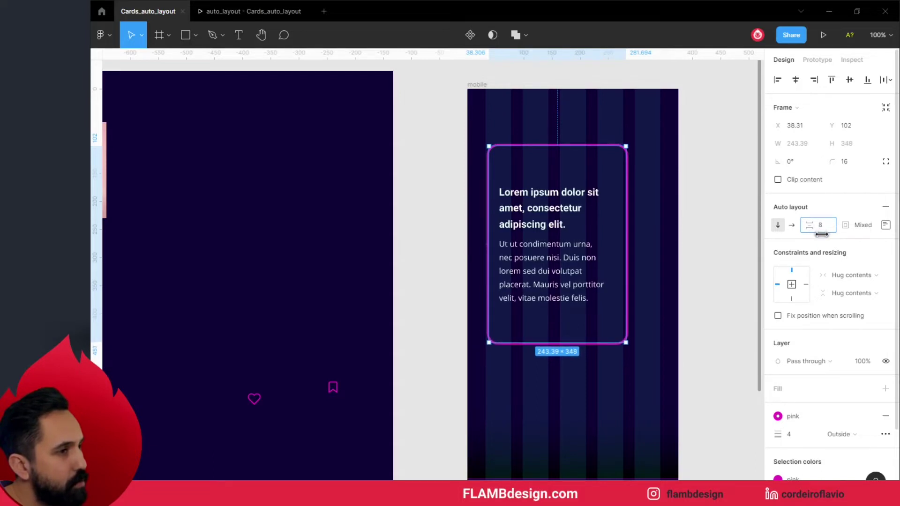
{"action": "left_click_drag", "start_coordinate": [822, 234], "coordinate": [831, 235]}
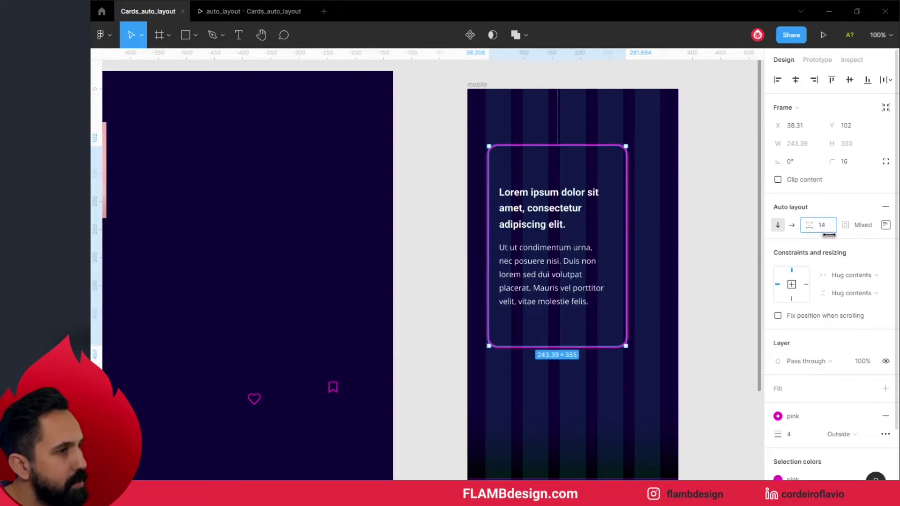
{"action": "left_click_drag", "start_coordinate": [830, 235], "coordinate": [822, 235]}
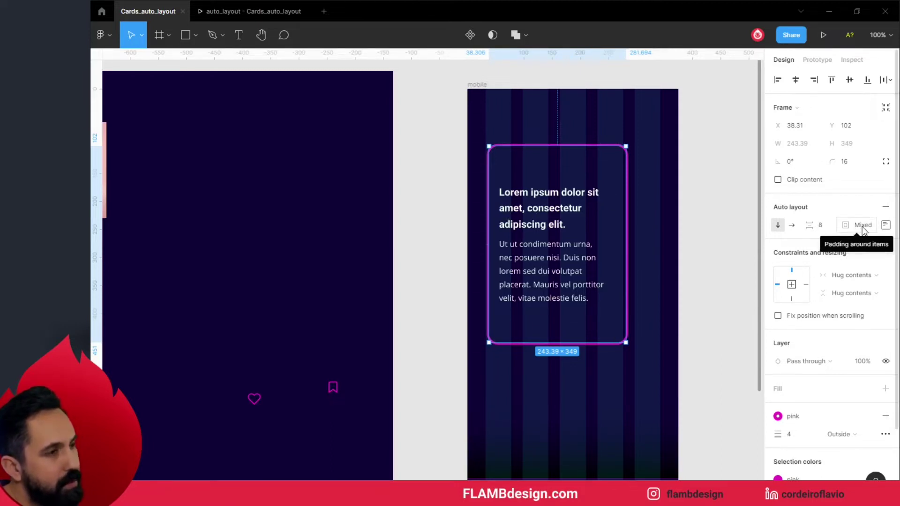
- Give the card uniform padding of 20 on every side
{"action": "left_click", "coordinate": [863, 226]}
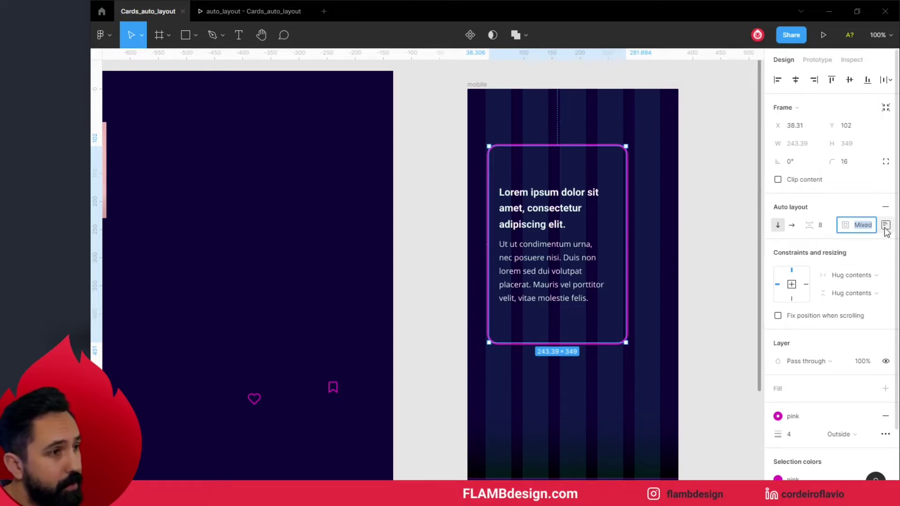
{"action": "left_click", "coordinate": [885, 226]}
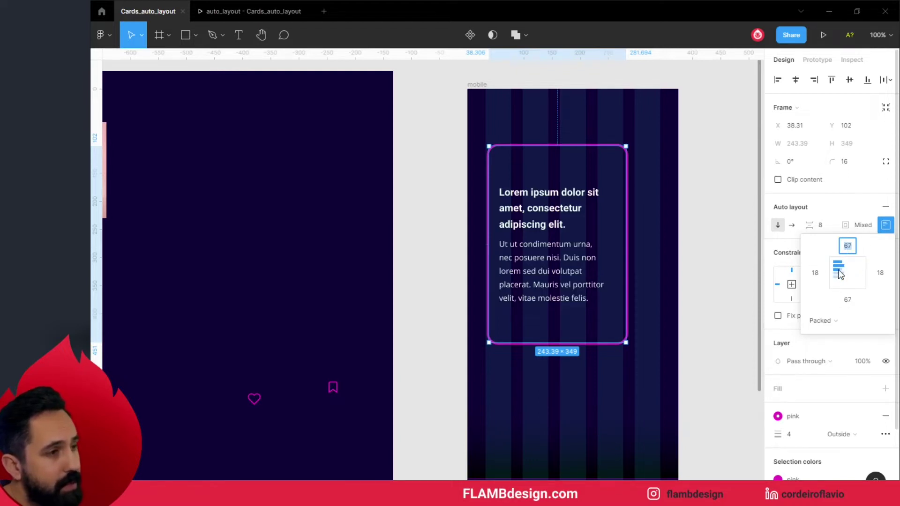
{"action": "left_click", "coordinate": [862, 226]}
{"action": "type", "text": "2"}
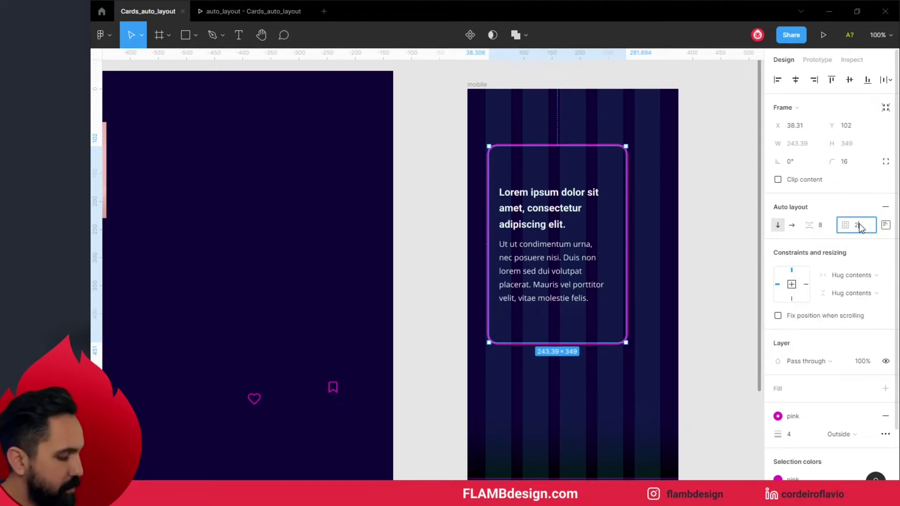
{"action": "key", "text": "Return"}
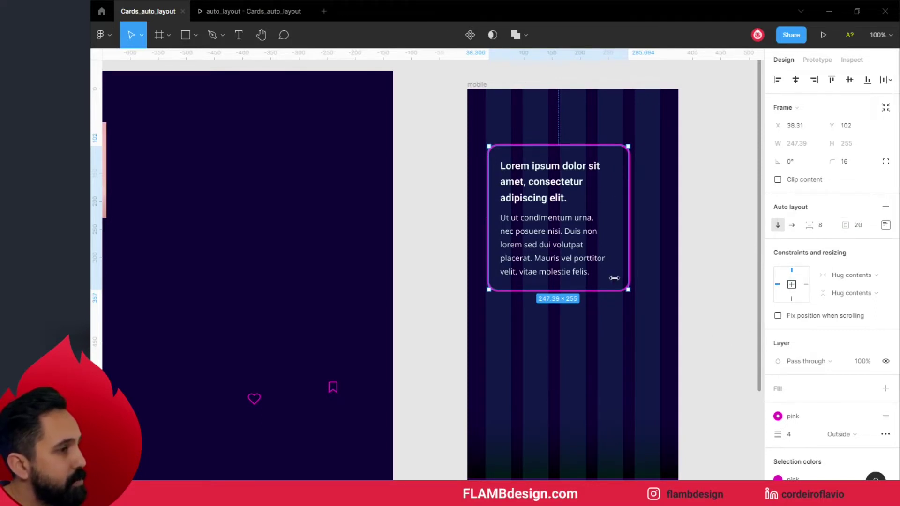
- Move the card lower in the mobile frame
{"action": "left_click", "coordinate": [696, 262]}
{"action": "left_click", "coordinate": [555, 190]}
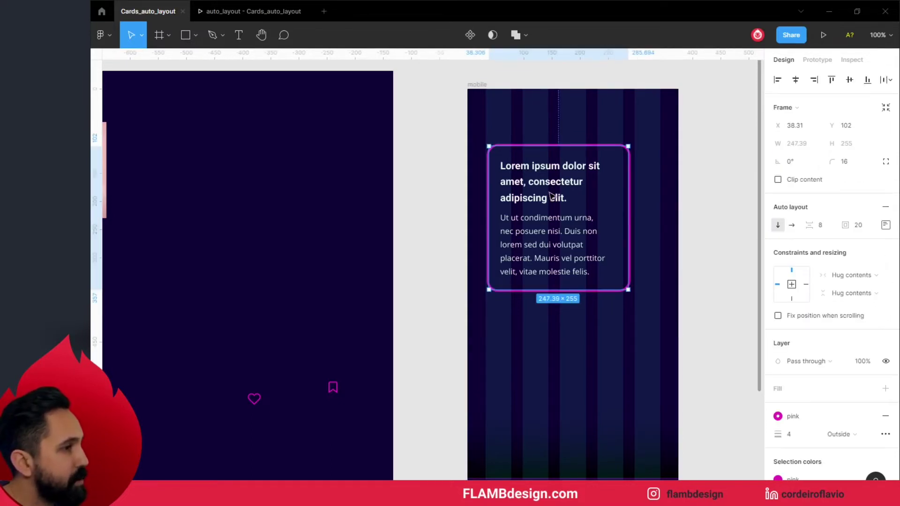
{"action": "left_click_drag", "start_coordinate": [552, 196], "coordinate": [552, 224]}
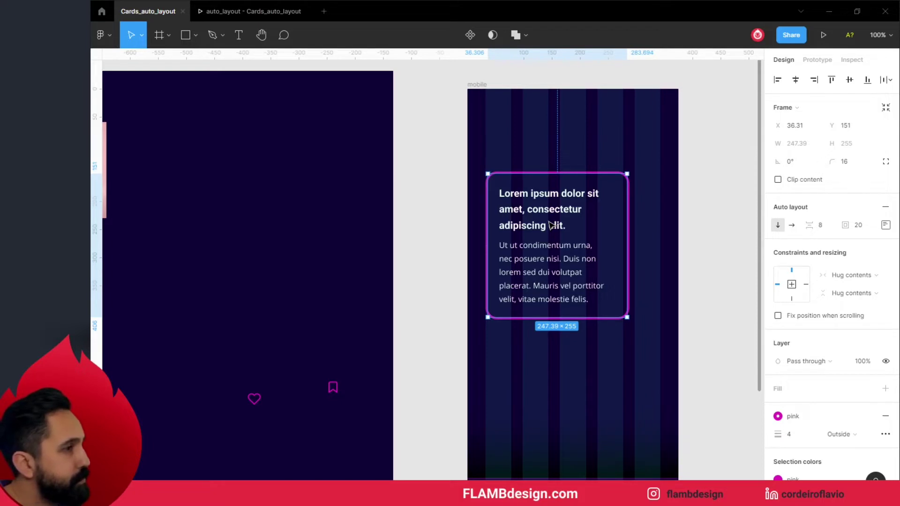
{"action": "double_click", "coordinate": [552, 225]}
{"action": "left_click", "coordinate": [621, 268]}
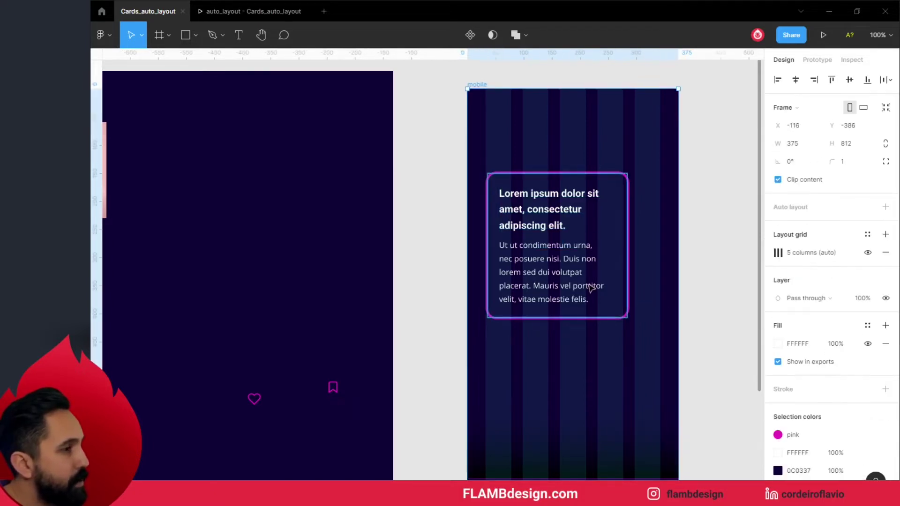
{"action": "left_click_drag", "start_coordinate": [628, 256], "coordinate": [615, 256]}
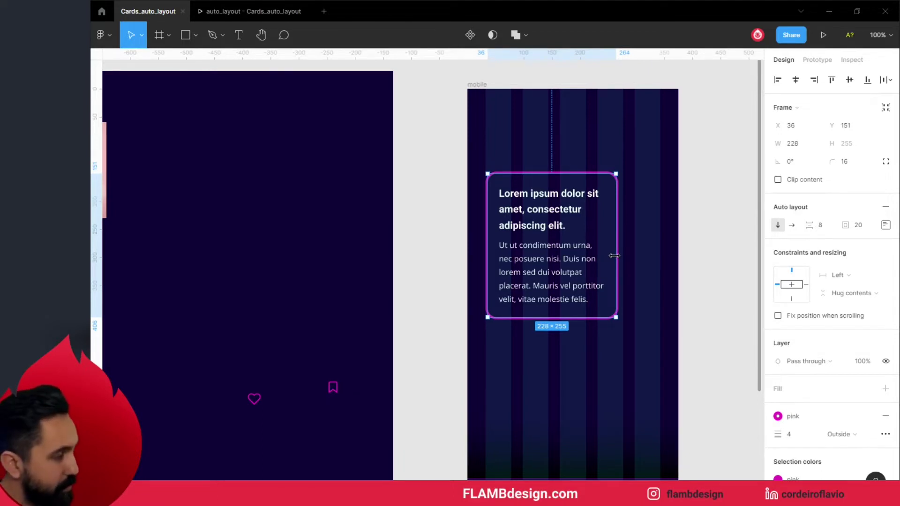
{"action": "key", "text": "ctrl+z"}
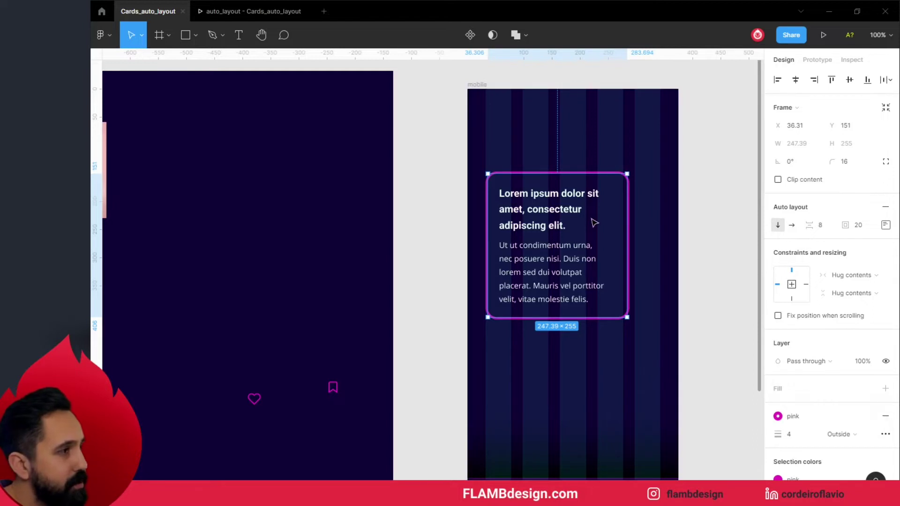
{"action": "left_click", "coordinate": [575, 210]}
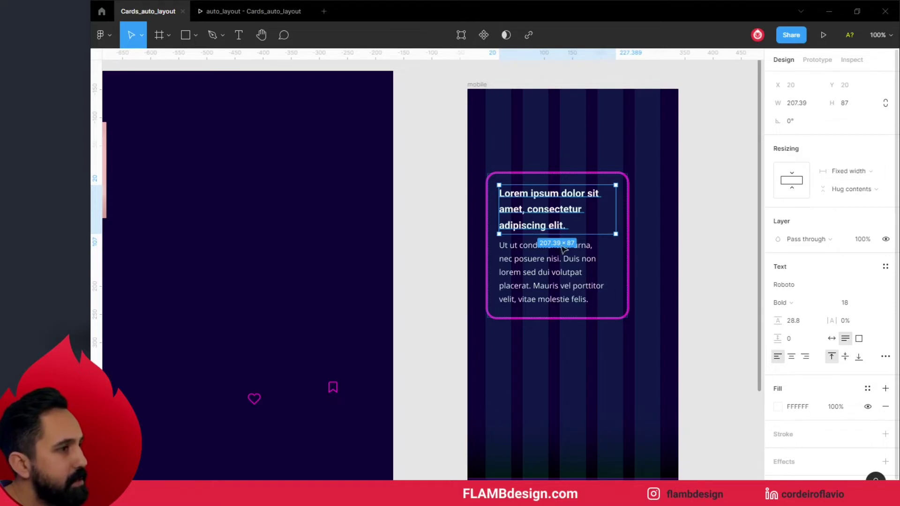
- Set both the heading and body text width resizing to Fill container
{"action": "left_click", "coordinate": [687, 243]}
{"action": "double_click", "coordinate": [575, 217]}
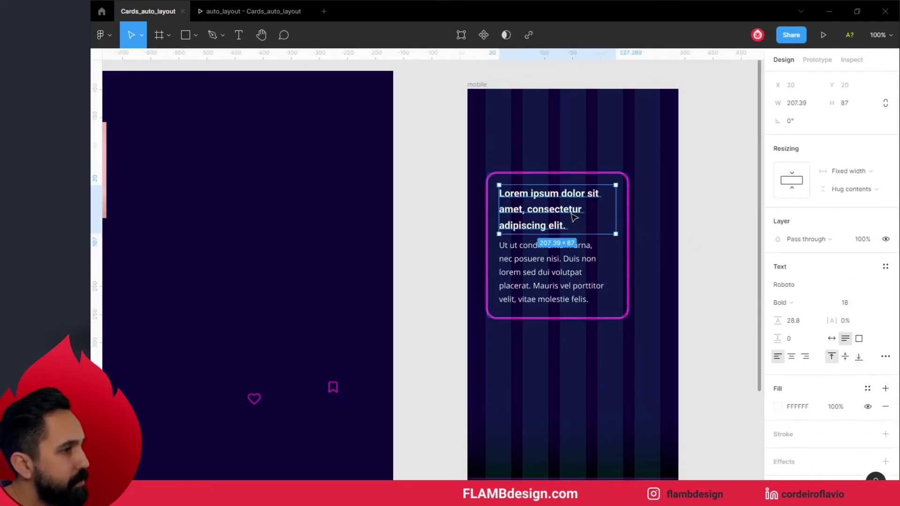
{"action": "left_click_drag", "start_coordinate": [615, 209], "coordinate": [592, 209]}
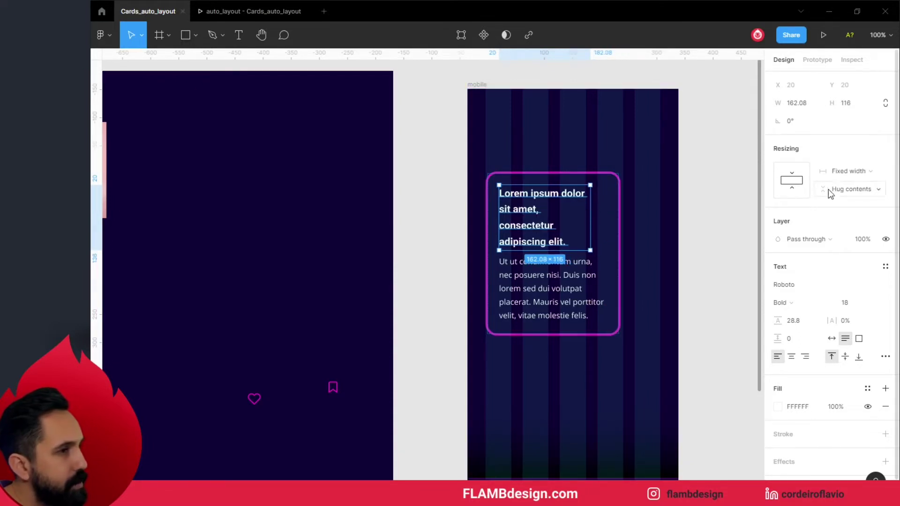
{"action": "left_click", "coordinate": [843, 174]}
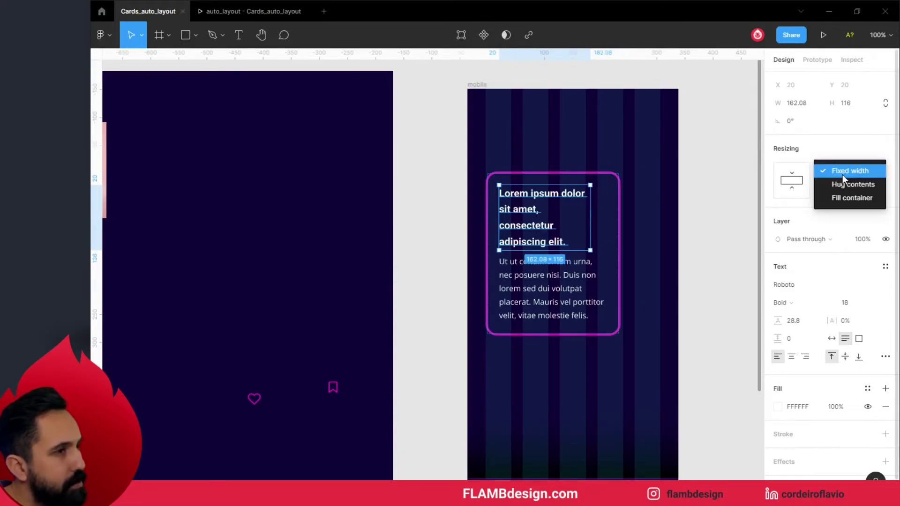
{"action": "left_click", "coordinate": [852, 202]}
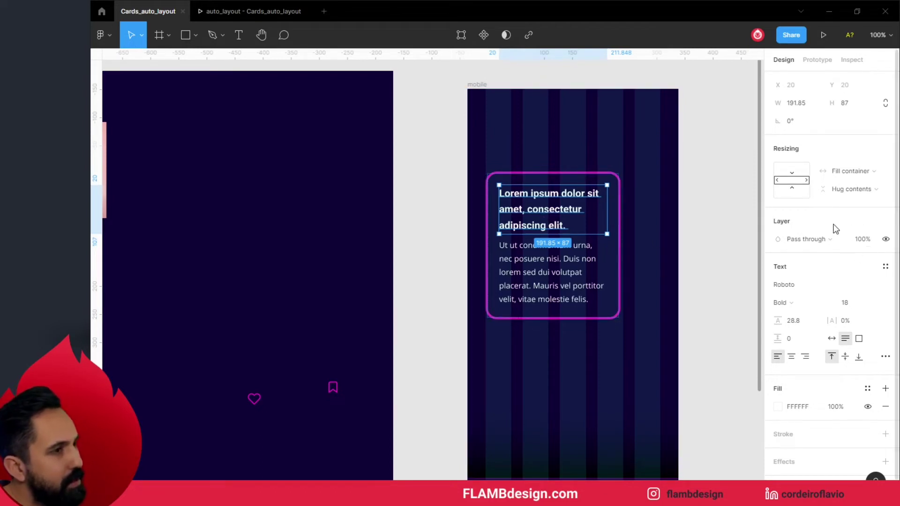
{"action": "left_click", "coordinate": [751, 235]}
{"action": "left_click", "coordinate": [597, 197]}
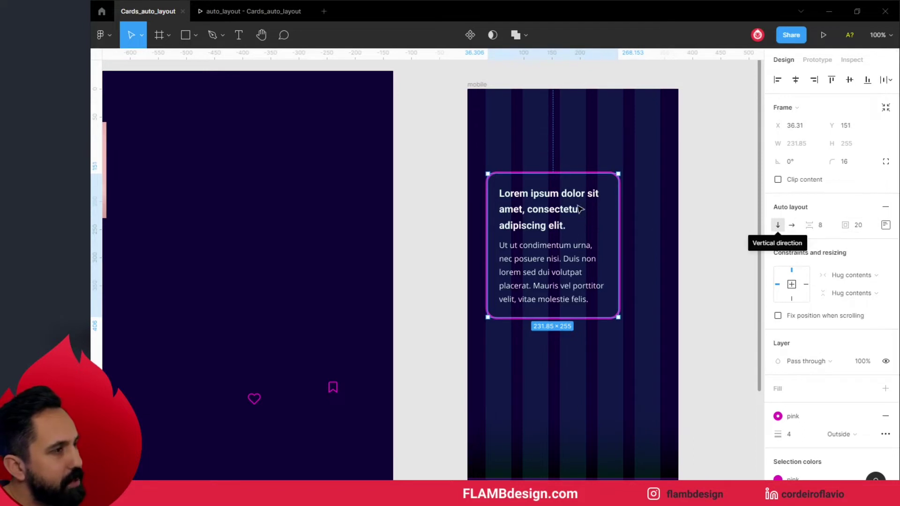
{"action": "left_click", "coordinate": [568, 274]}
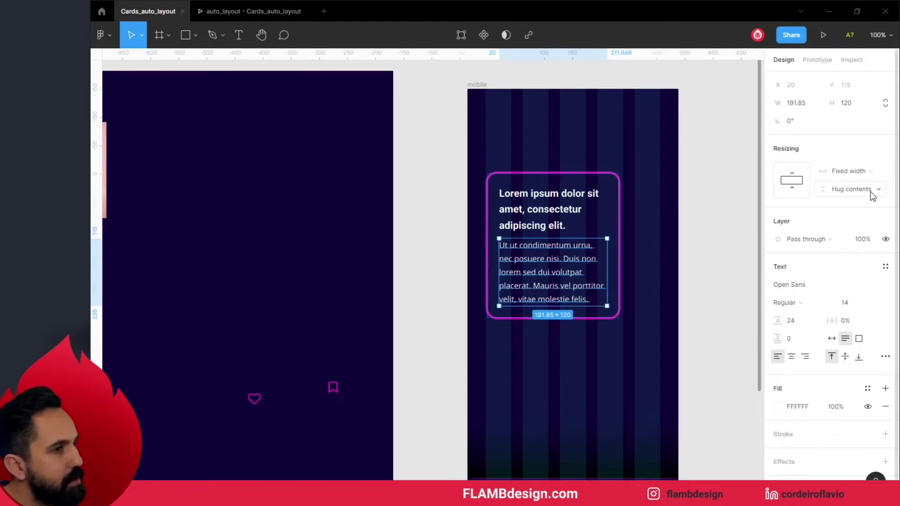
{"action": "left_click", "coordinate": [862, 174]}
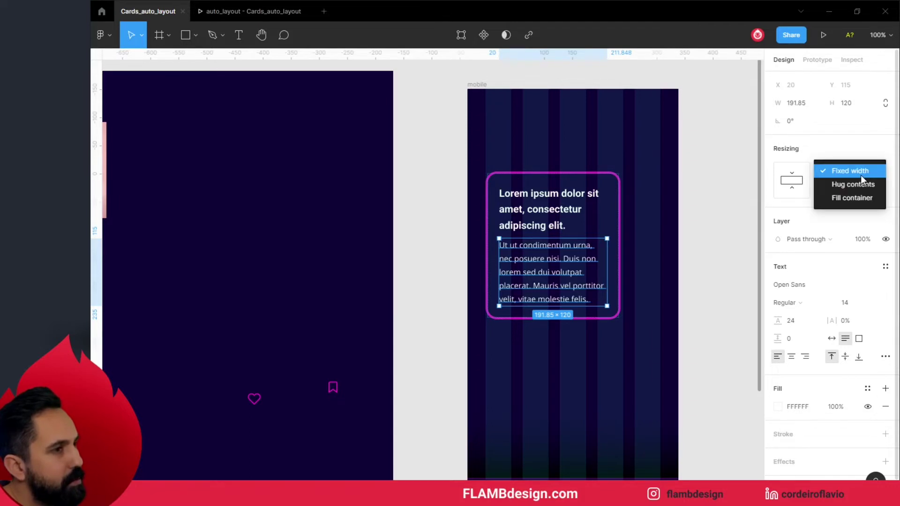
{"action": "left_click", "coordinate": [862, 198]}
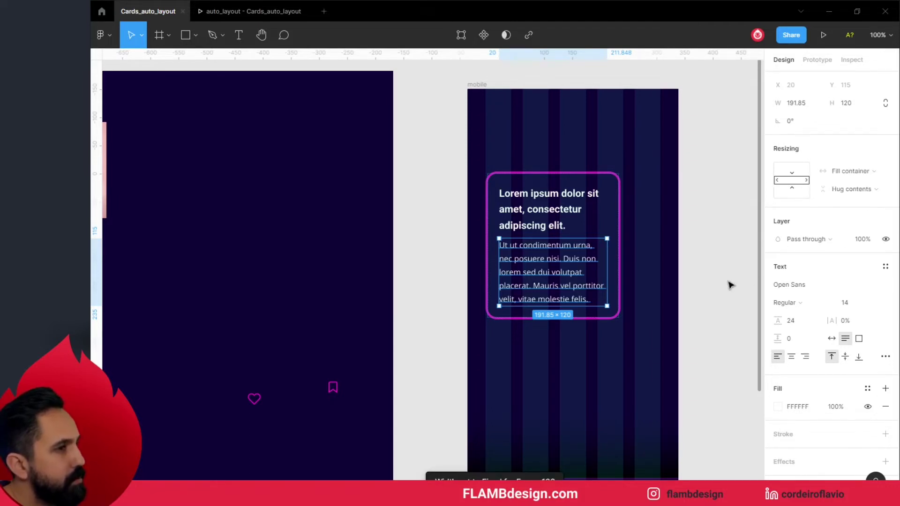
- Widen the card so its text reflows, and move the bookmark icon into the mobile frame
{"action": "left_click", "coordinate": [699, 273]}
{"action": "left_click", "coordinate": [617, 248]}
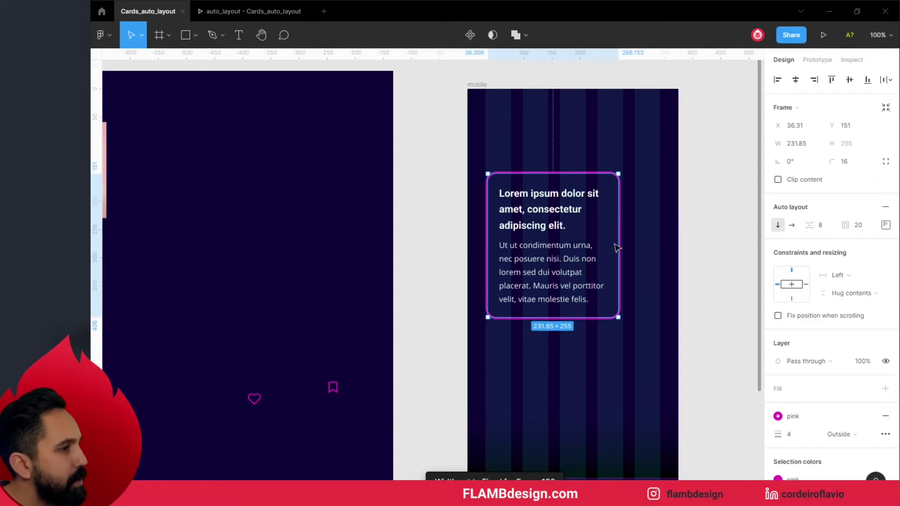
{"action": "mouse_move", "coordinate": [618, 244]}
{"action": "left_mouse_down"}
{"action": "mouse_move", "coordinate": [653, 249]}
{"action": "mouse_move", "coordinate": [601, 249]}
{"action": "mouse_move", "coordinate": [621, 251]}
{"action": "left_mouse_up"}
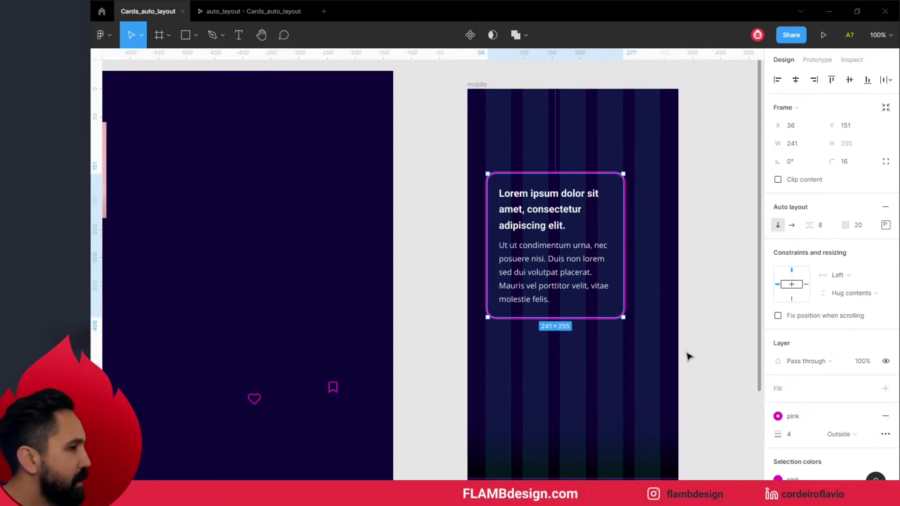
{"action": "left_click", "coordinate": [402, 379]}
{"action": "left_click_drag", "start_coordinate": [333, 389], "coordinate": [567, 359]}
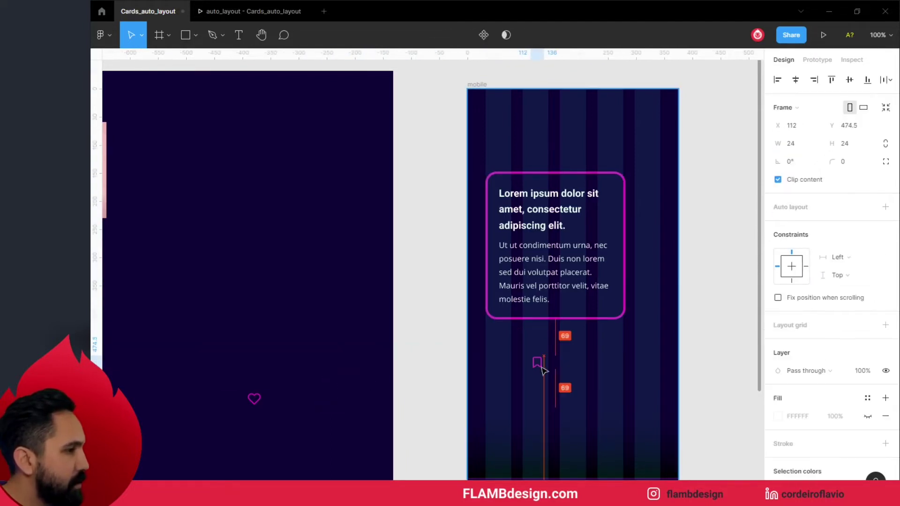
- Wrap the heart and bookmark icons in a horizontal auto layout with 20 spacing
{"action": "key", "text": "Escape"}
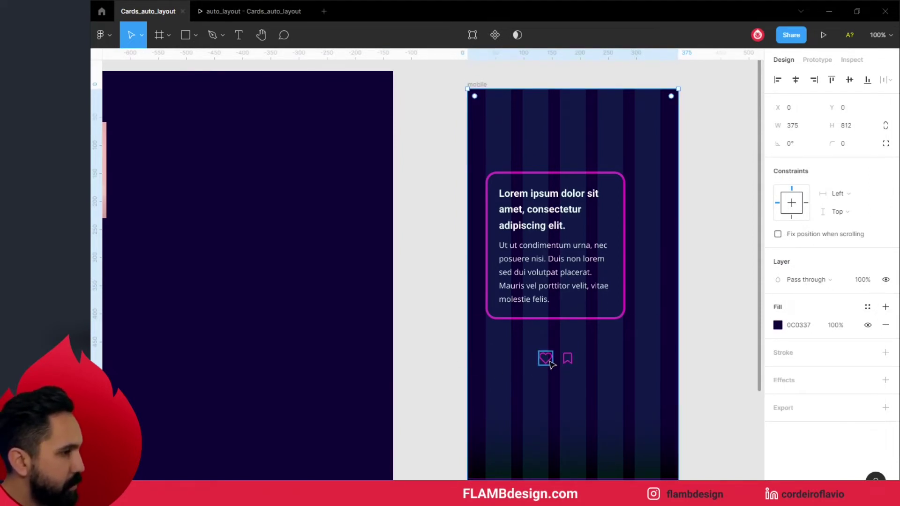
{"action": "left_click", "coordinate": [551, 364]}
{"action": "left_click_drag", "start_coordinate": [569, 364], "coordinate": [575, 370]}
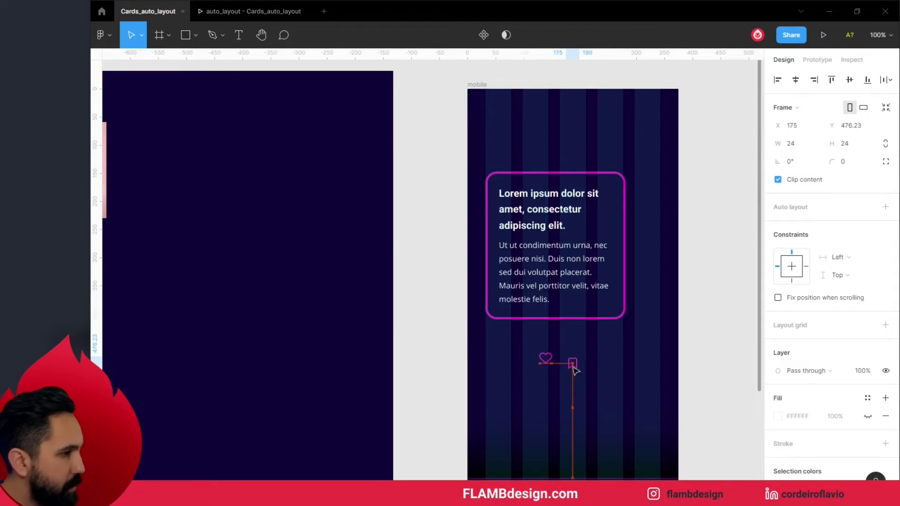
{"action": "left_click", "coordinate": [546, 360], "text": "shift"}
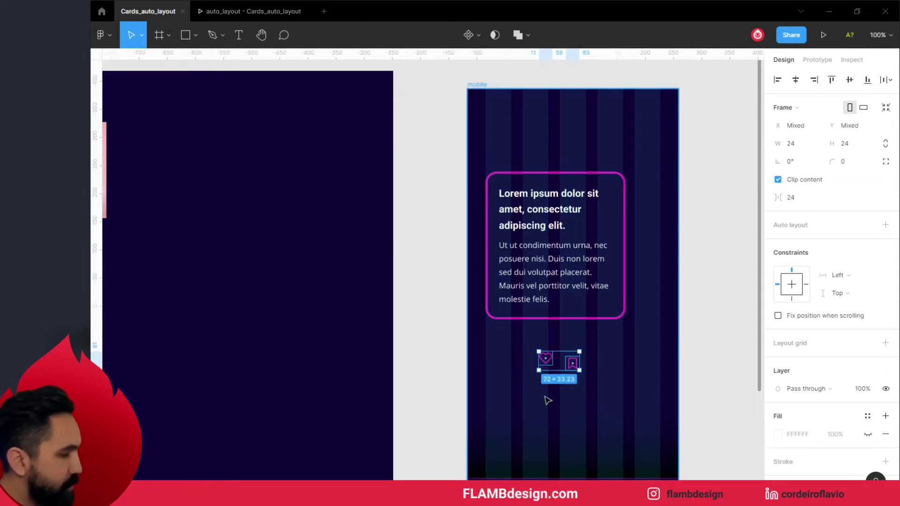
{"action": "key", "text": "shift+a"}
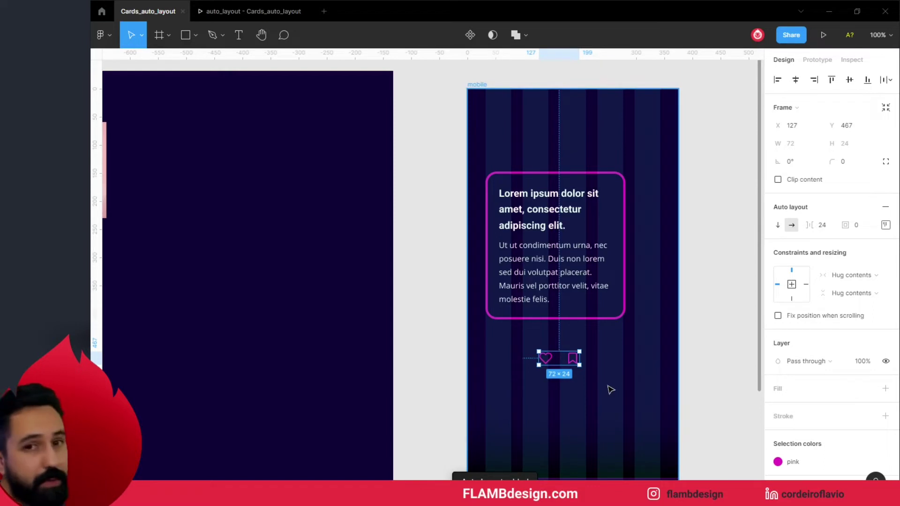
{"action": "left_click", "coordinate": [814, 225]}
{"action": "left_click_drag", "start_coordinate": [810, 225], "coordinate": [811, 227]}
{"action": "type", "text": "20"}
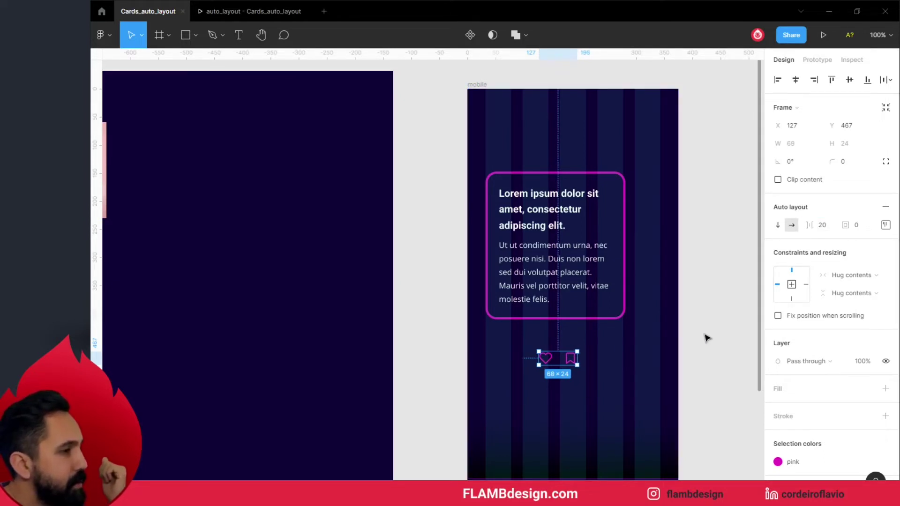
- Move the icon row into the card
{"action": "left_click", "coordinate": [707, 337]}
{"action": "left_click", "coordinate": [569, 363]}
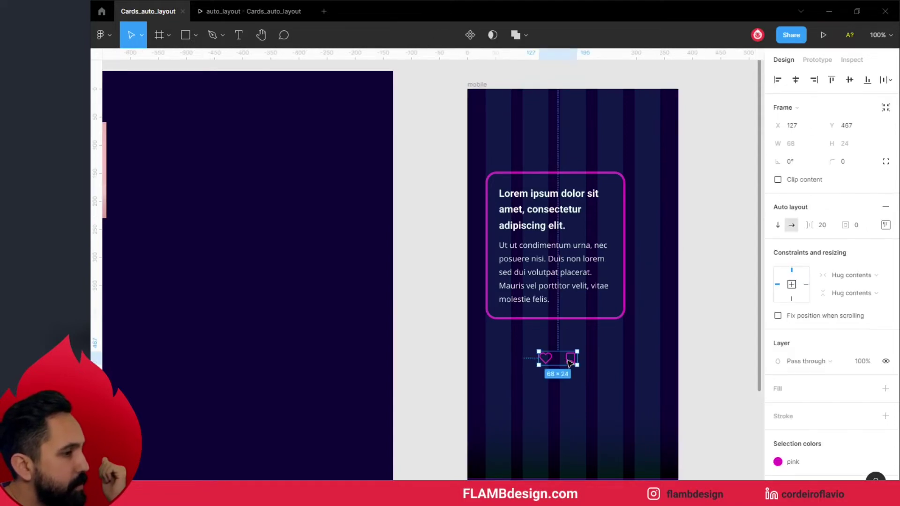
{"action": "left_click_drag", "start_coordinate": [569, 363], "coordinate": [568, 309]}
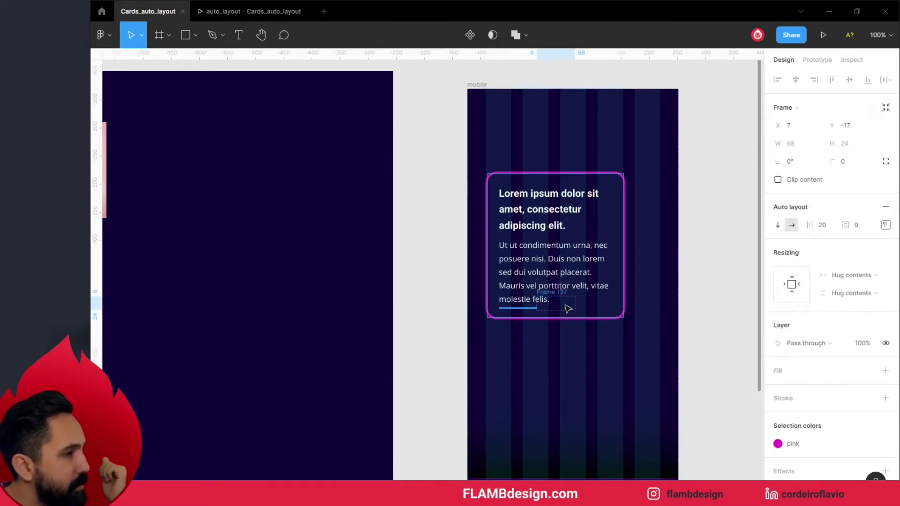
- Drop the icon row at the bottom of the card, below the body text
{"action": "left_click_drag", "start_coordinate": [568, 309], "coordinate": [562, 210]}
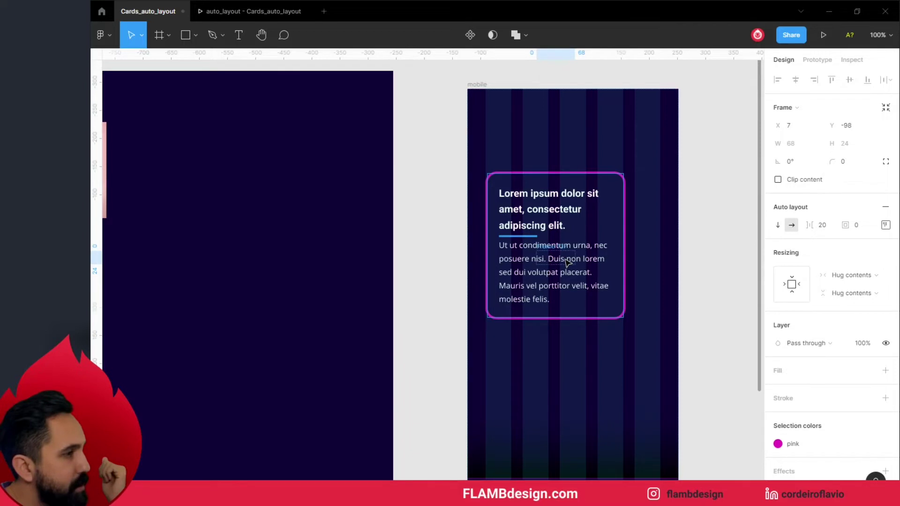
{"action": "left_click_drag", "start_coordinate": [562, 213], "coordinate": [565, 312]}
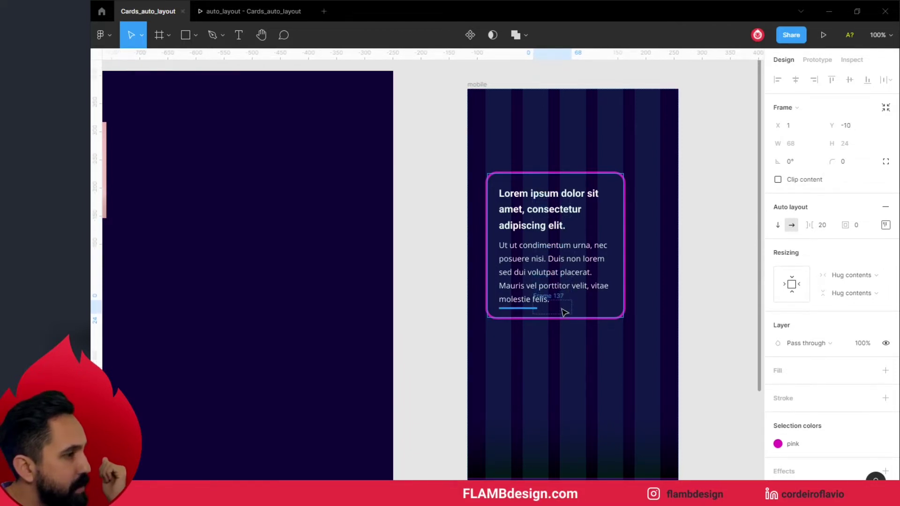
{"action": "left_click_drag", "start_coordinate": [565, 312], "coordinate": [565, 311]}
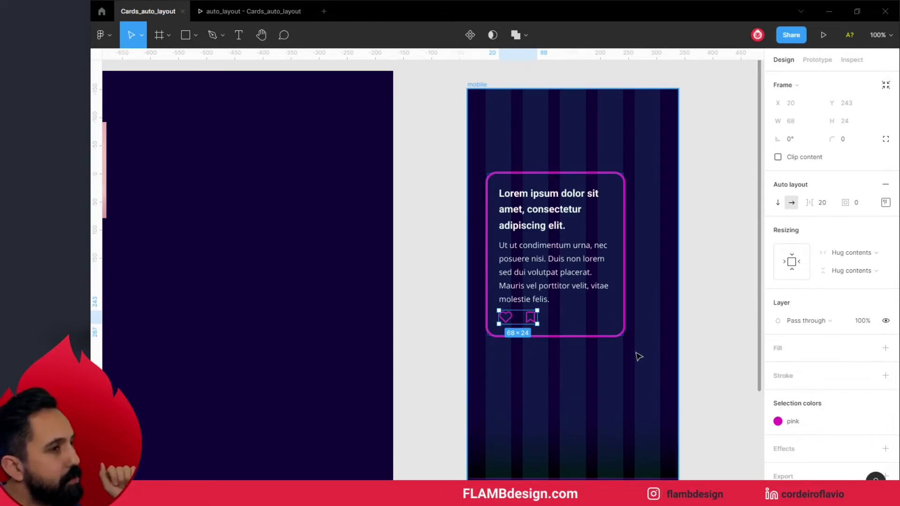
- Set the card's auto layout alignment to centre and check the icons stay centred
{"action": "left_click", "coordinate": [687, 307]}
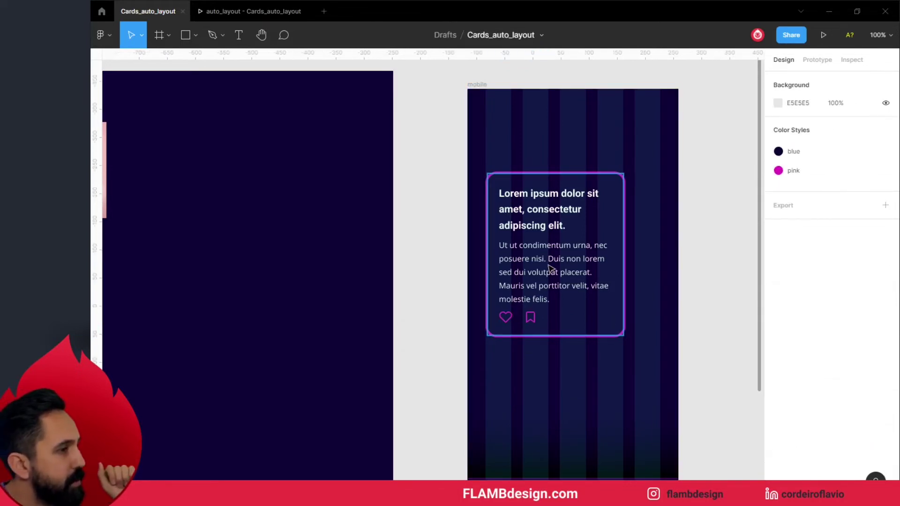
{"action": "left_click", "coordinate": [551, 270]}
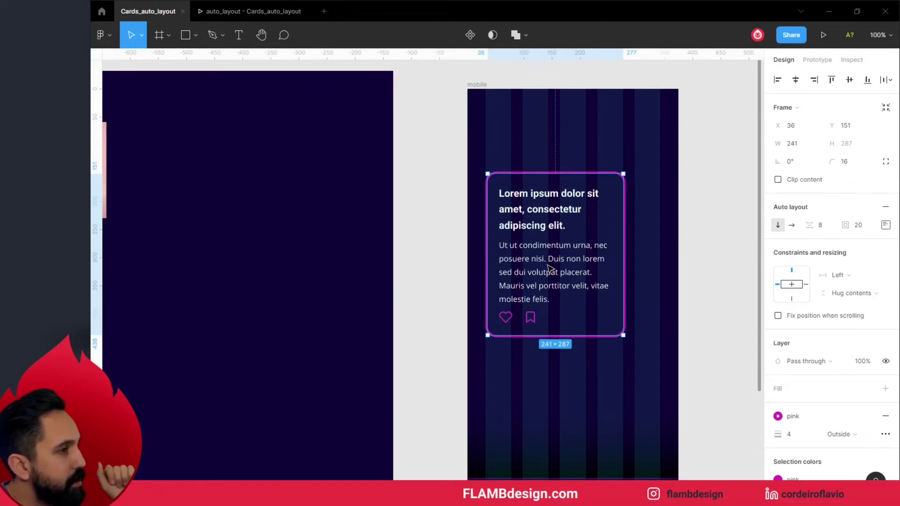
{"action": "left_click", "coordinate": [886, 225]}
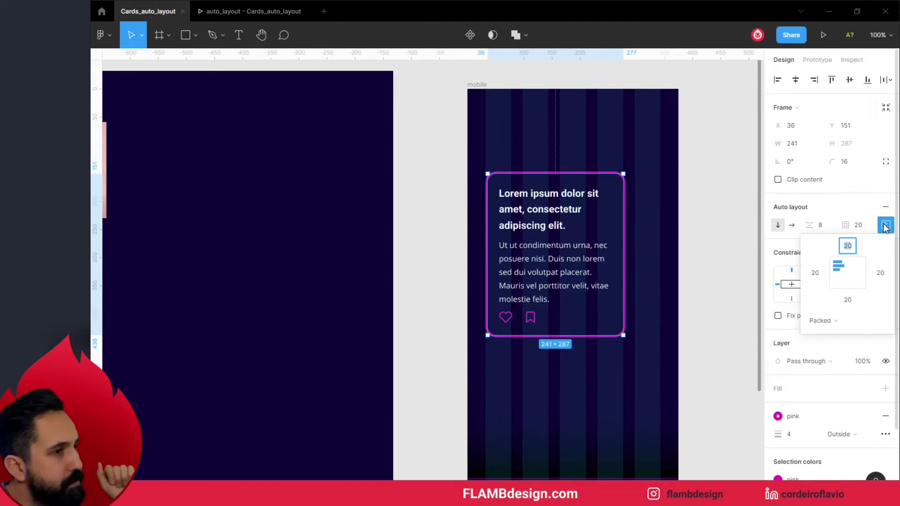
{"action": "left_click", "coordinate": [848, 274]}
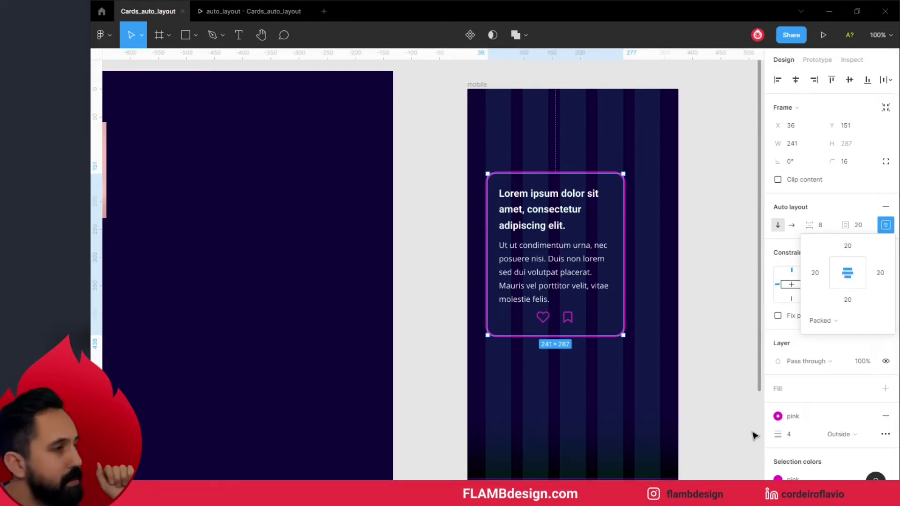
{"action": "left_click", "coordinate": [690, 334]}
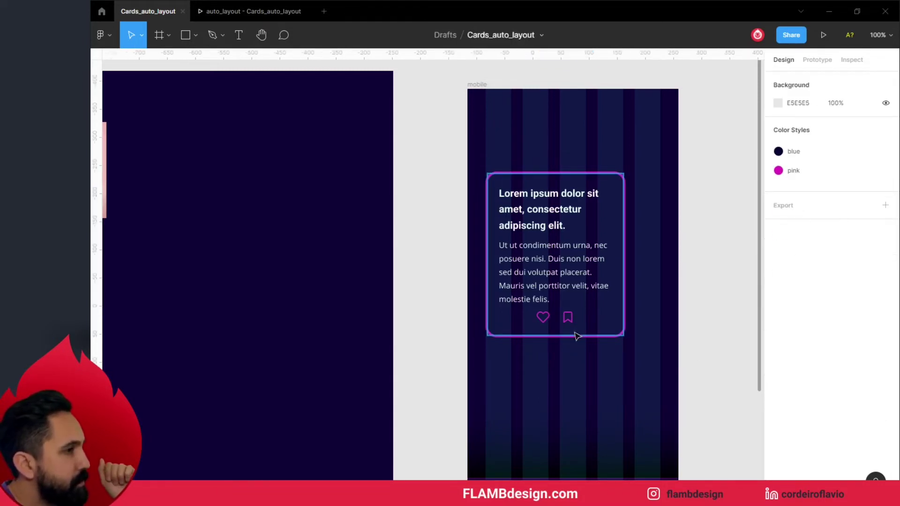
{"action": "left_click", "coordinate": [610, 262]}
{"action": "mouse_move", "coordinate": [623, 253]}
{"action": "left_mouse_down"}
{"action": "mouse_move", "coordinate": [575, 263]}
{"action": "mouse_move", "coordinate": [624, 261]}
{"action": "left_mouse_up"}
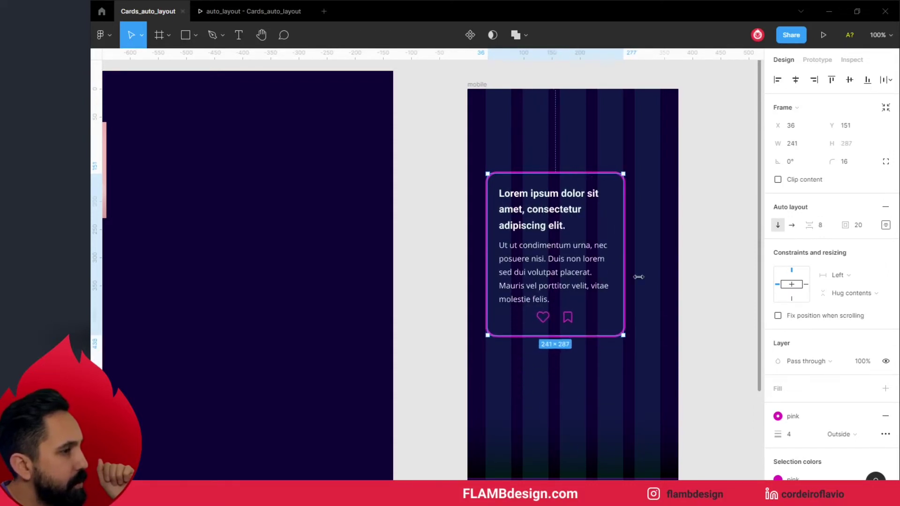
{"action": "key", "text": "Escape"}
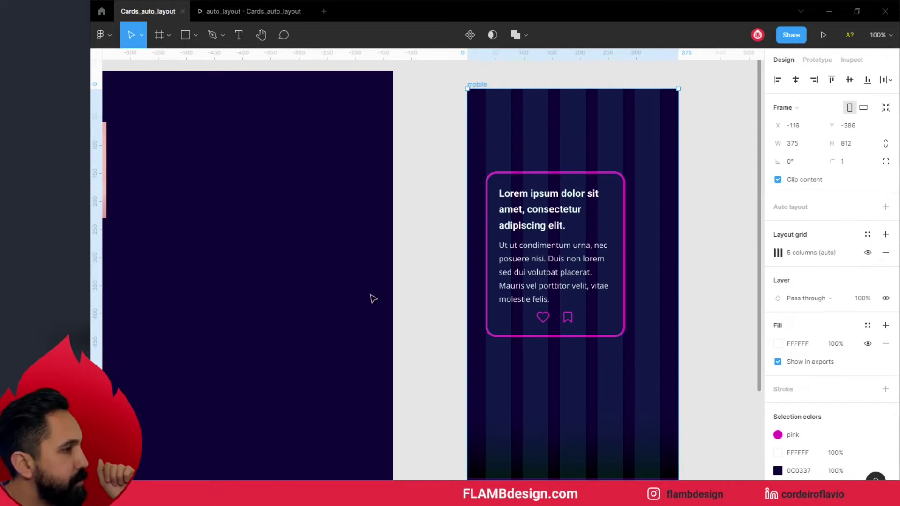
- Drag the portrait photo into the card above the heading
{"action": "scroll", "coordinate": [419, 372], "scroll_direction": "up", "scroll_amount": 2}
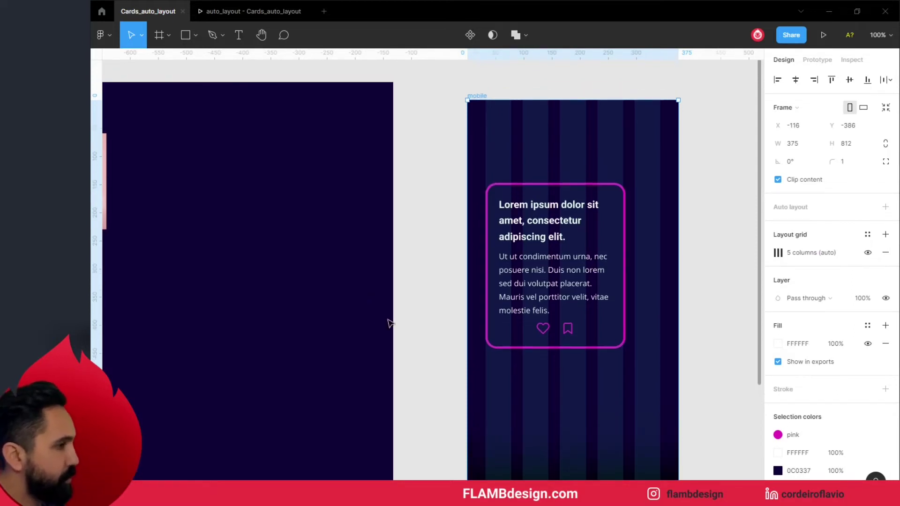
{"action": "left_click_drag", "start_coordinate": [390, 309], "coordinate": [488, 291]}
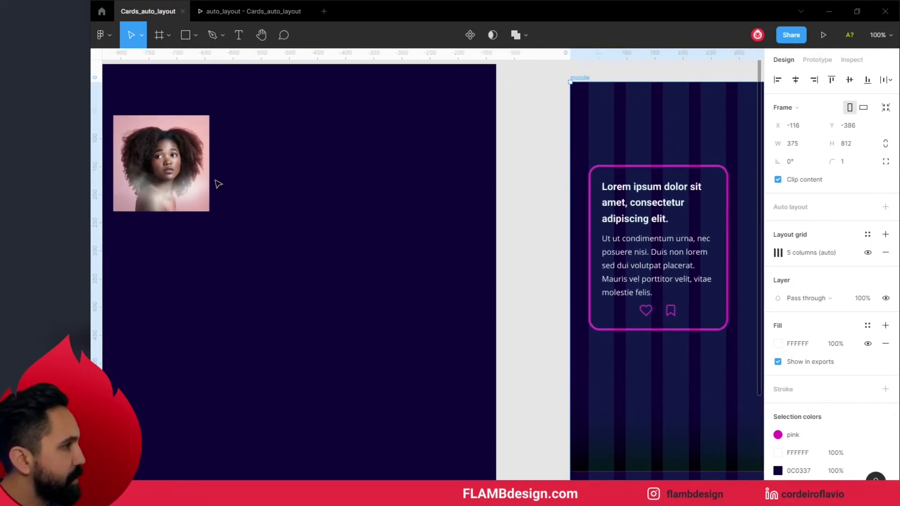
{"action": "mouse_move", "coordinate": [209, 178]}
{"action": "left_mouse_down"}
{"action": "mouse_move", "coordinate": [675, 401]}
{"action": "mouse_move", "coordinate": [668, 237]}
{"action": "left_mouse_up"}
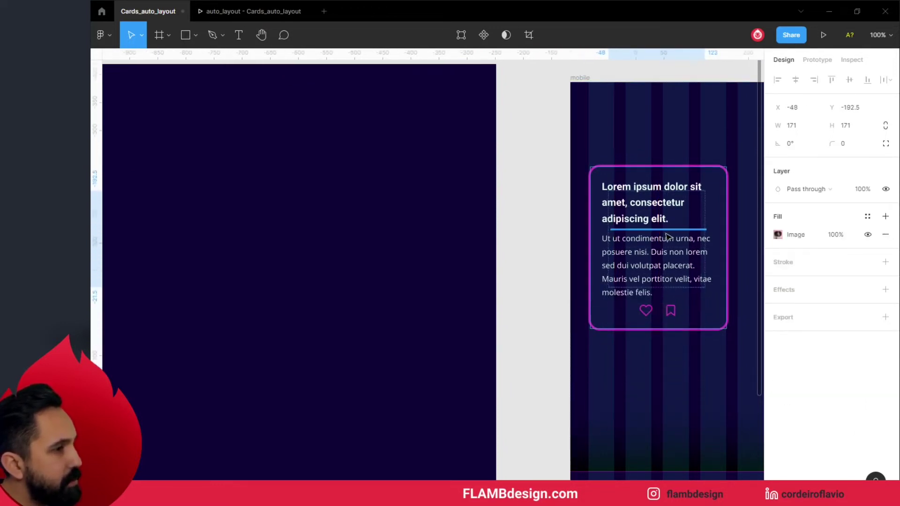
{"action": "mouse_move", "coordinate": [665, 231]}
{"action": "left_mouse_down"}
{"action": "mouse_move", "coordinate": [671, 264]}
{"action": "mouse_move", "coordinate": [662, 217]}
{"action": "left_mouse_up"}
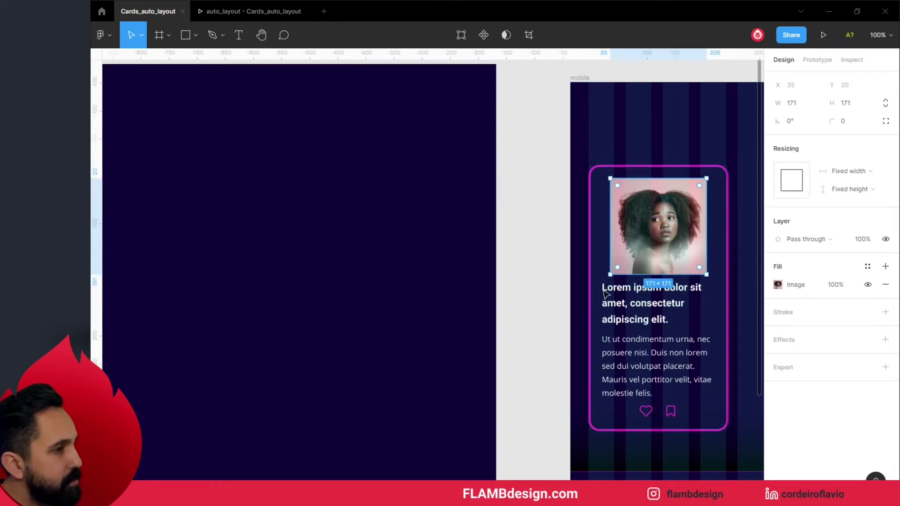
- Set the photo's width to Fill container and test it by resizing the card
{"action": "left_click", "coordinate": [537, 296]}
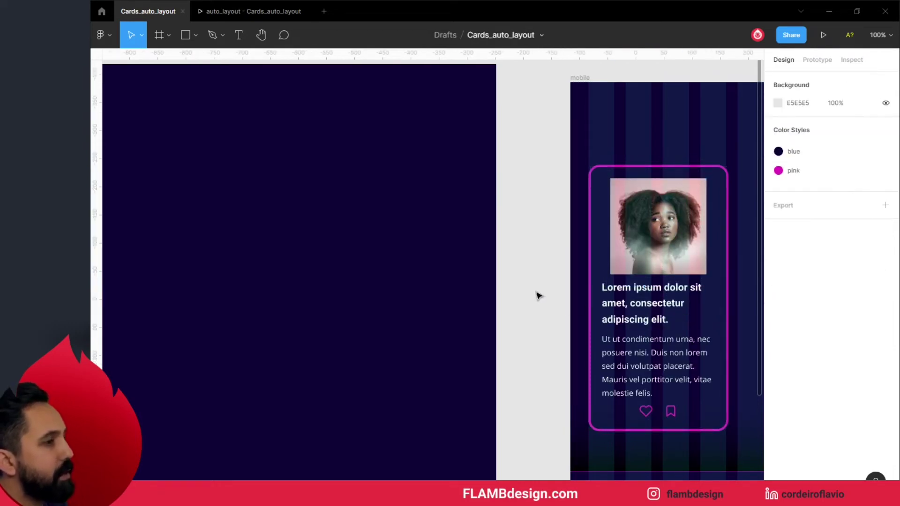
{"action": "left_click", "coordinate": [640, 244]}
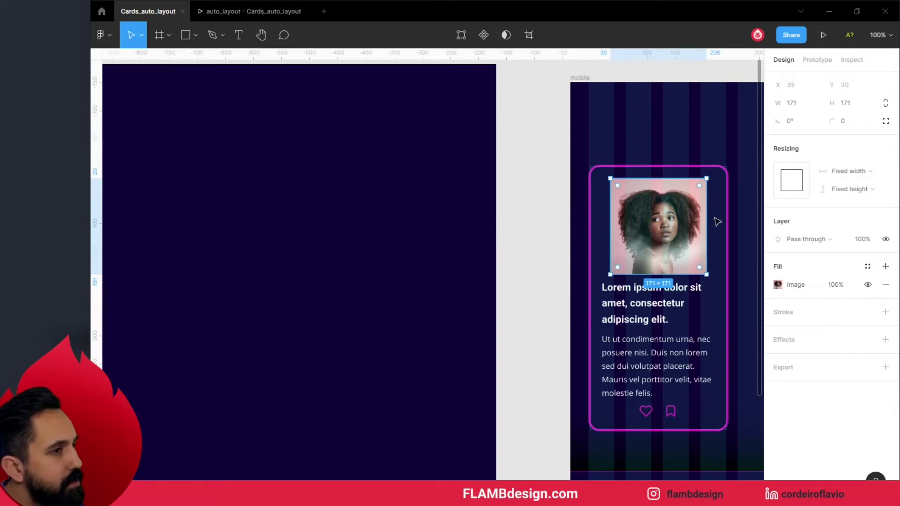
{"action": "left_click", "coordinate": [861, 176]}
{"action": "left_click", "coordinate": [858, 188]}
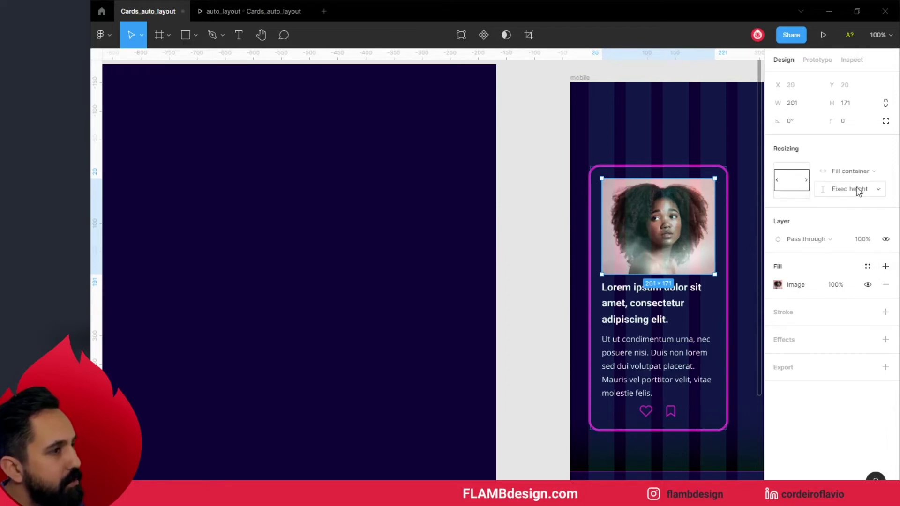
{"action": "left_click", "coordinate": [524, 261]}
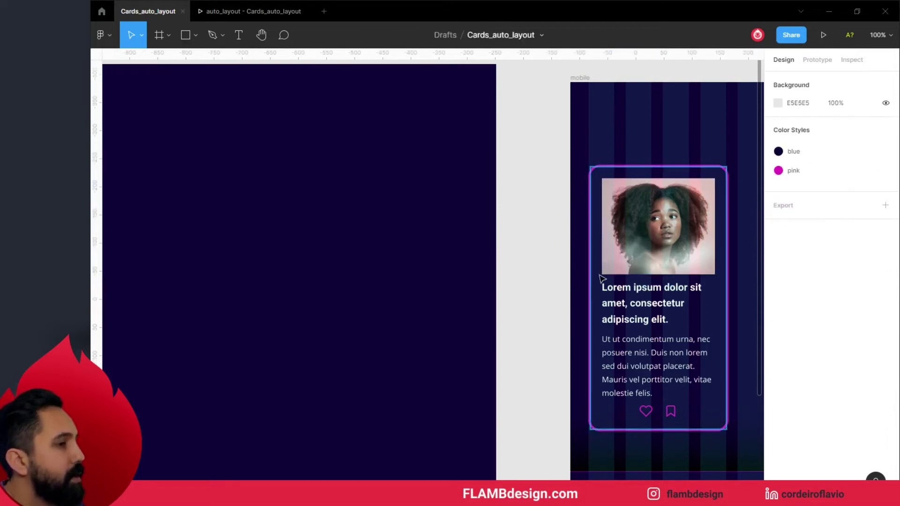
{"action": "left_click", "coordinate": [651, 239]}
{"action": "mouse_move", "coordinate": [726, 309]}
{"action": "left_mouse_down"}
{"action": "mouse_move", "coordinate": [705, 309]}
{"action": "mouse_move", "coordinate": [725, 310]}
{"action": "left_mouse_up"}
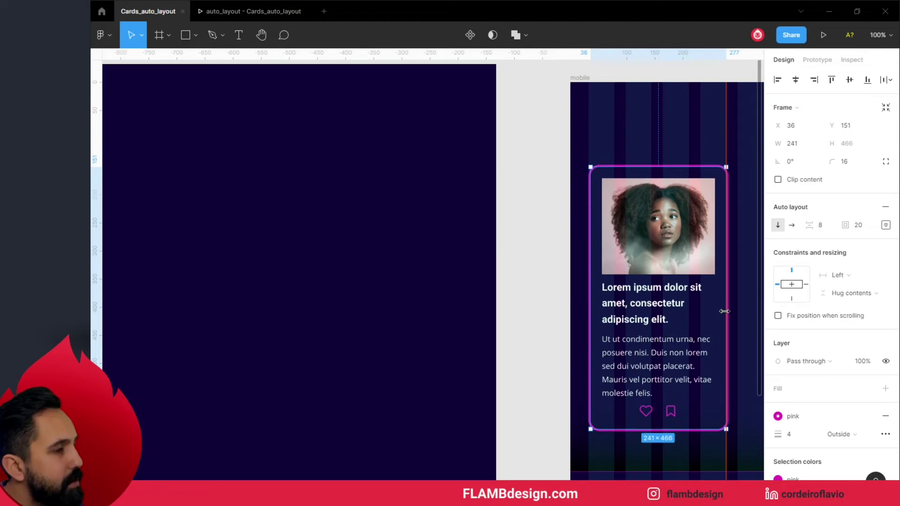
- Alt-drag the photo card to place a duplicate beside the original
{"action": "left_click", "coordinate": [554, 275]}
{"action": "left_click_drag", "start_coordinate": [488, 250], "coordinate": [418, 227]}
{"action": "left_click", "coordinate": [579, 211]}
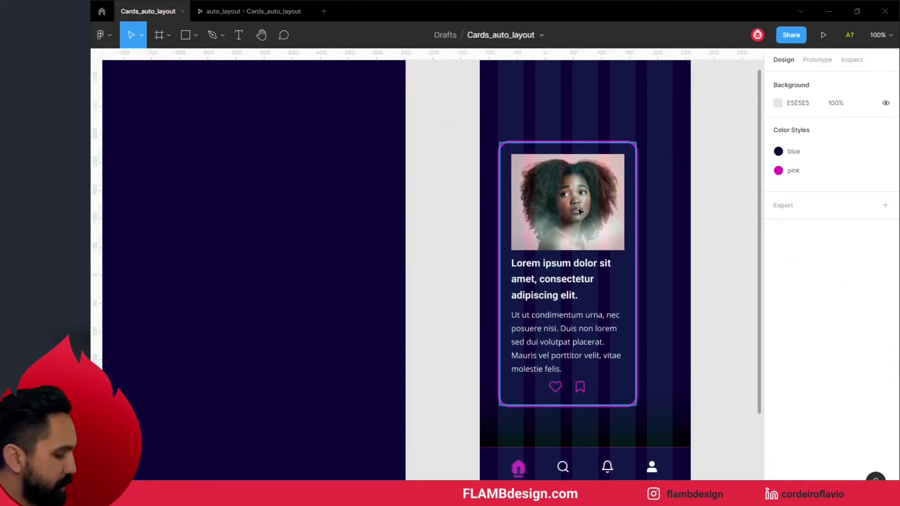
{"action": "mouse_move", "coordinate": [579, 211]}
{"action": "left_mouse_down"}
{"action": "mouse_move", "coordinate": [701, 222]}
{"action": "mouse_move", "coordinate": [671, 221]}
{"action": "left_mouse_up"}
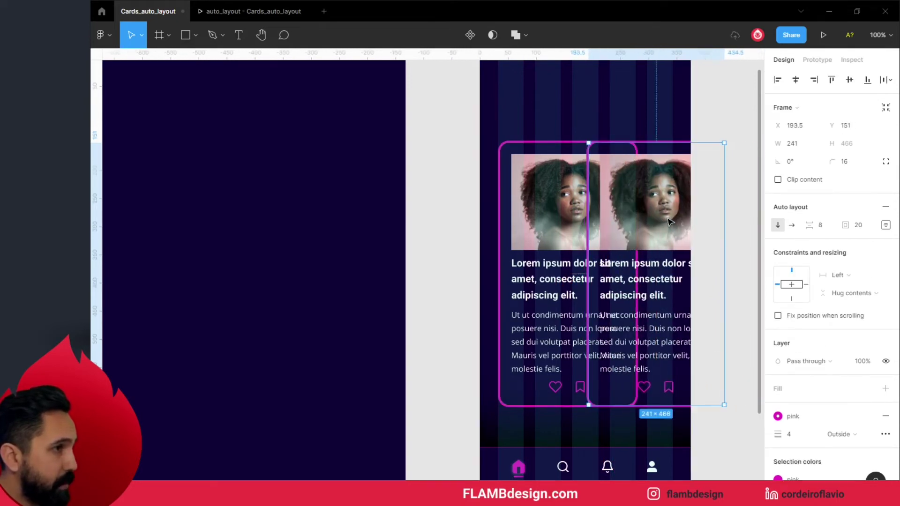
{"action": "left_click_drag", "start_coordinate": [670, 222], "coordinate": [670, 222]}
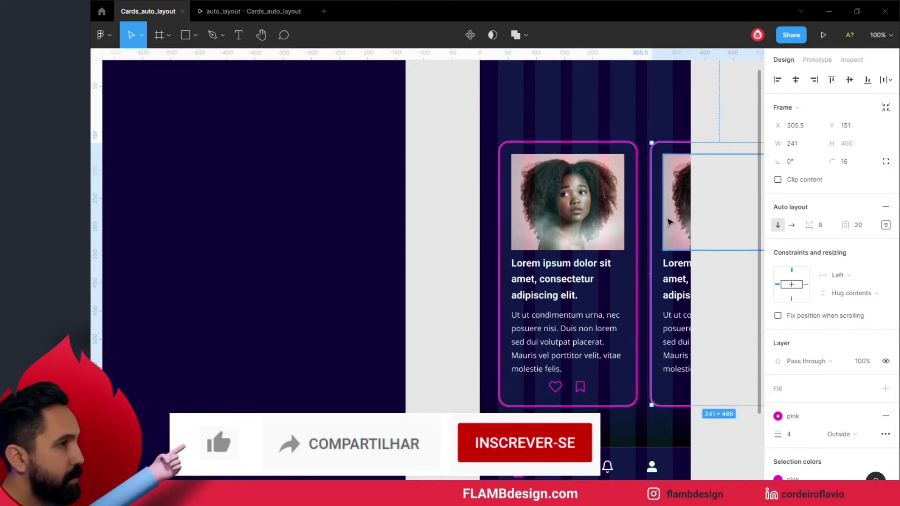
{"action": "left_click", "coordinate": [458, 130]}
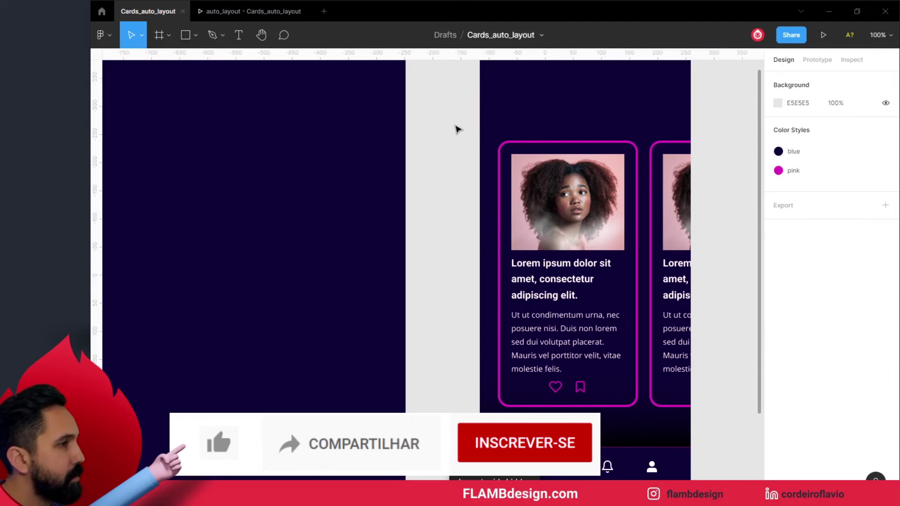
- Move the first card into the dark Desktop - 1 frame, toward its upper left
{"action": "left_click_drag", "start_coordinate": [450, 143], "coordinate": [442, 168]}
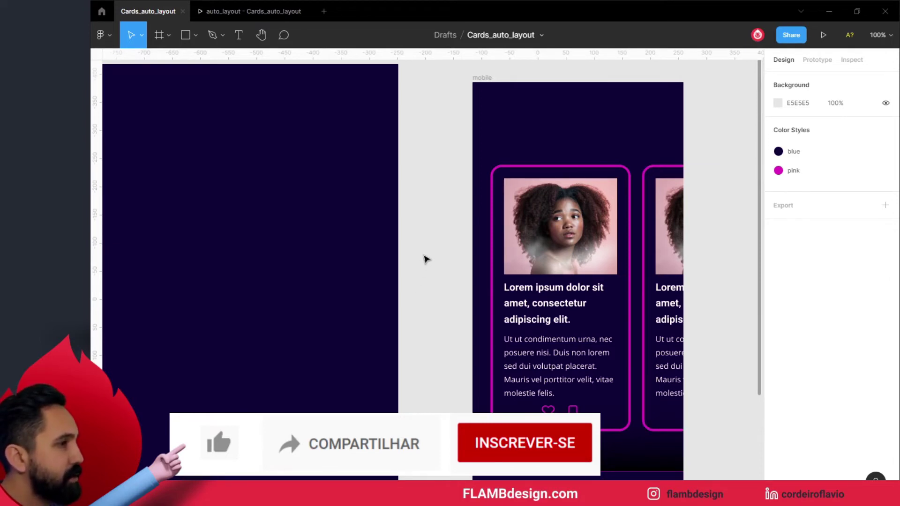
{"action": "left_click_drag", "start_coordinate": [449, 247], "coordinate": [563, 205]}
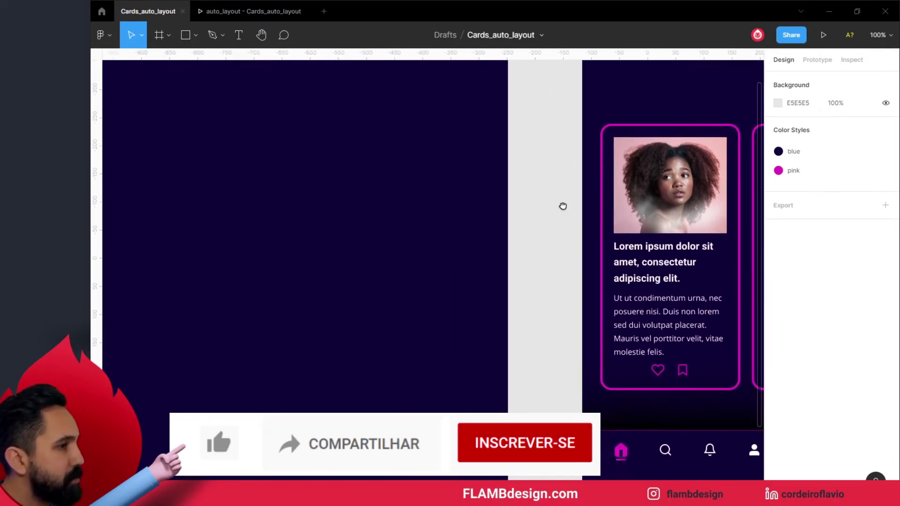
{"action": "left_click", "coordinate": [643, 199]}
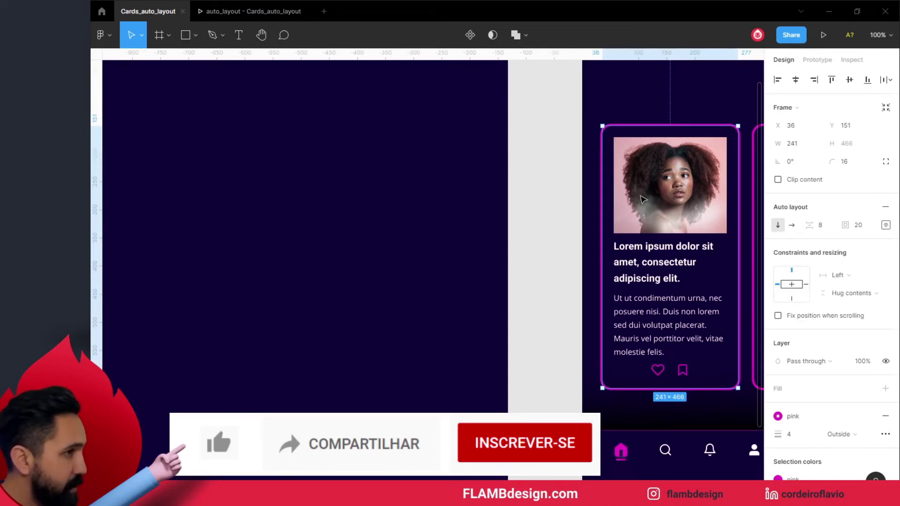
{"action": "left_click_drag", "start_coordinate": [643, 198], "coordinate": [303, 209]}
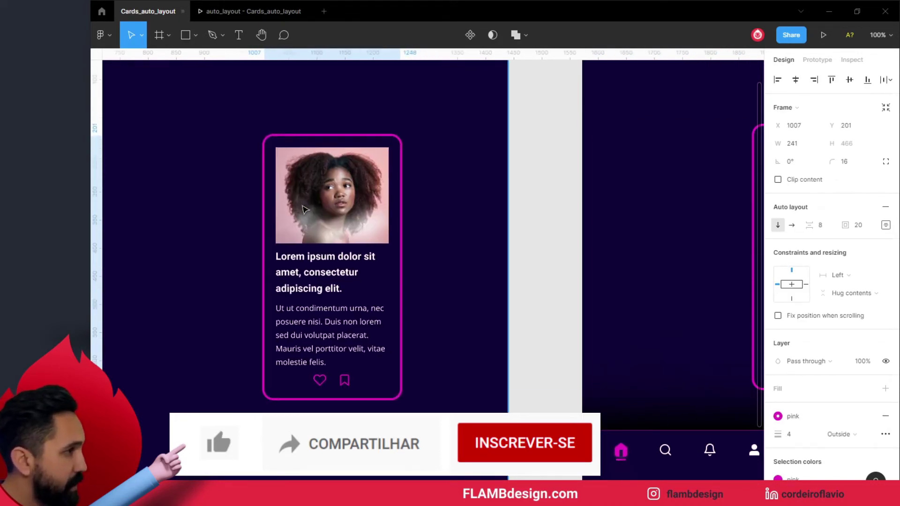
{"action": "left_click_drag", "start_coordinate": [181, 233], "coordinate": [549, 193]}
{"action": "left_click_drag", "start_coordinate": [659, 171], "coordinate": [365, 217]}
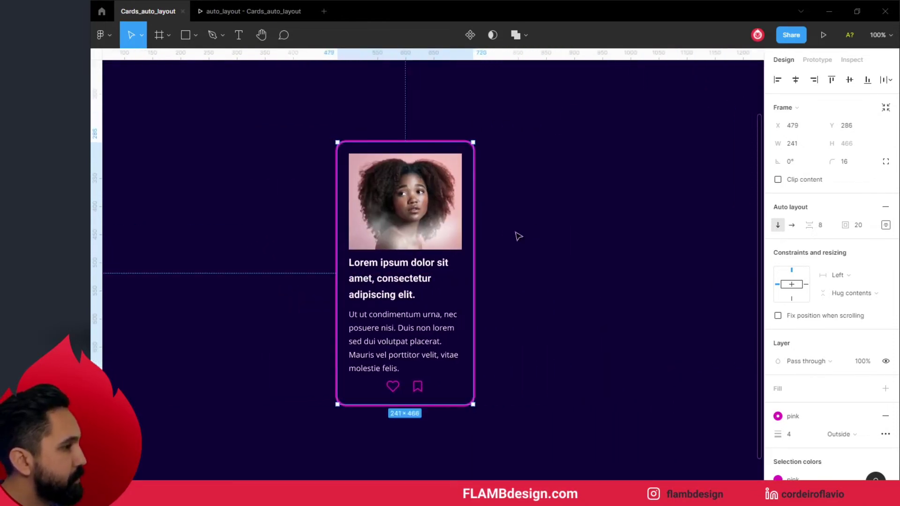
{"action": "left_click_drag", "start_coordinate": [381, 209], "coordinate": [254, 179]}
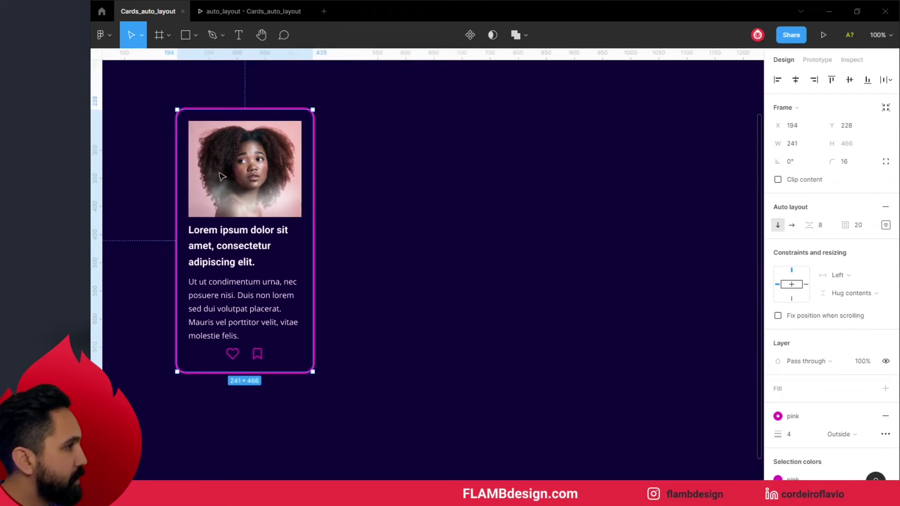
- Copy the card beside the original and widen it, then alt-drag another copy lower
{"action": "left_click_drag", "start_coordinate": [253, 179], "coordinate": [424, 178]}
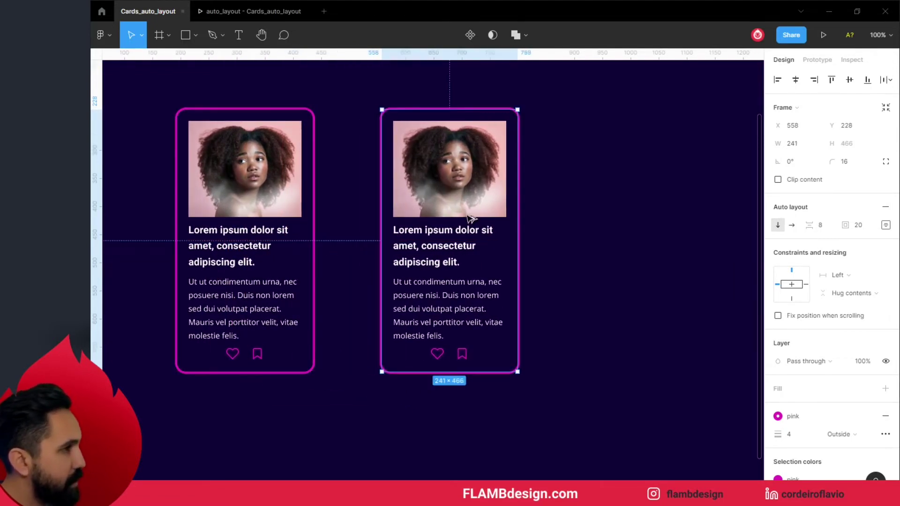
{"action": "left_click_drag", "start_coordinate": [519, 256], "coordinate": [600, 255]}
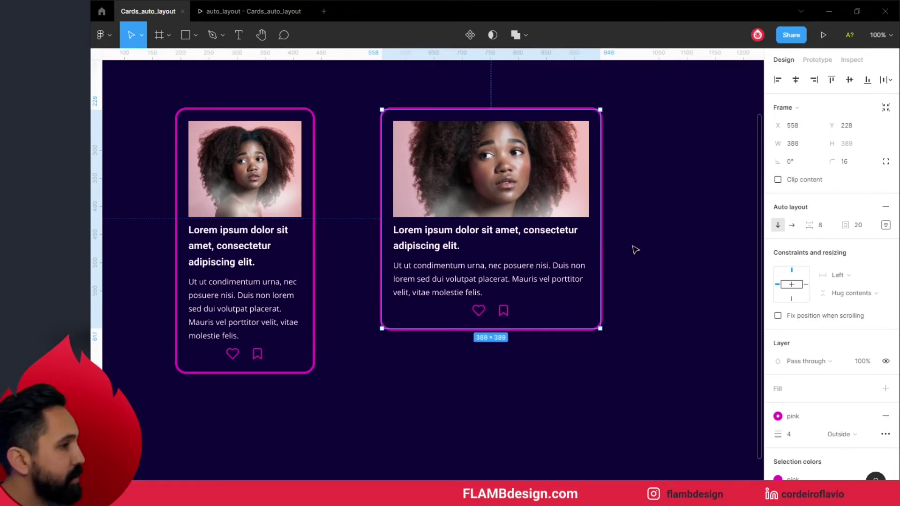
{"action": "left_click", "coordinate": [655, 335]}
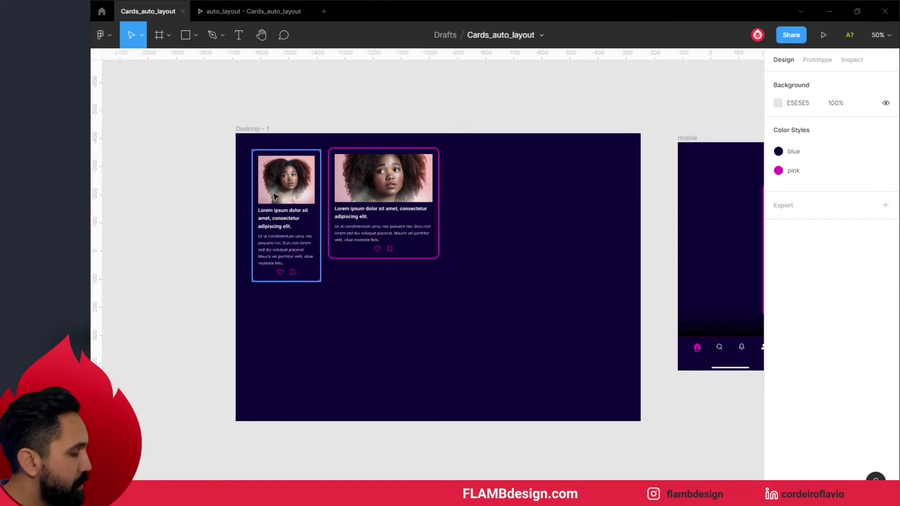
{"action": "left_click_drag", "start_coordinate": [275, 196], "coordinate": [459, 323]}
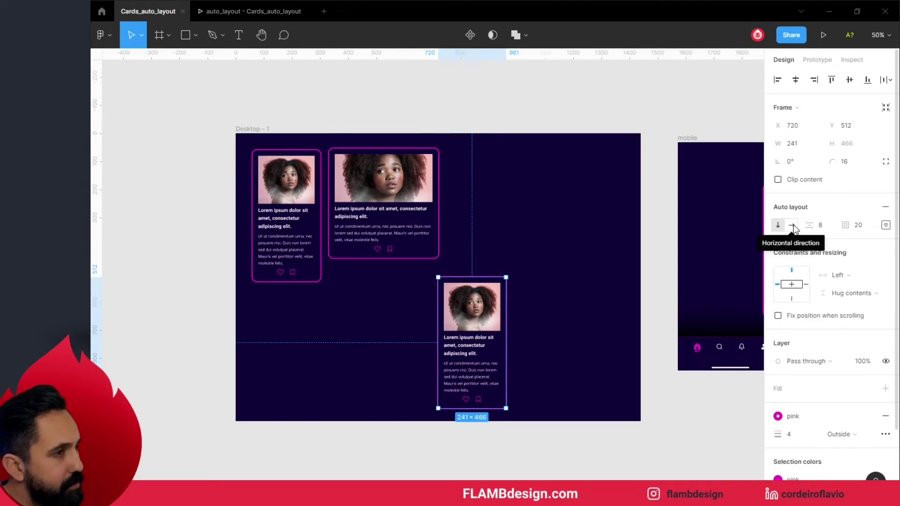
- Make the copied card a horizontal auto layout, shorter and placed lower left
{"action": "left_click", "coordinate": [792, 225]}
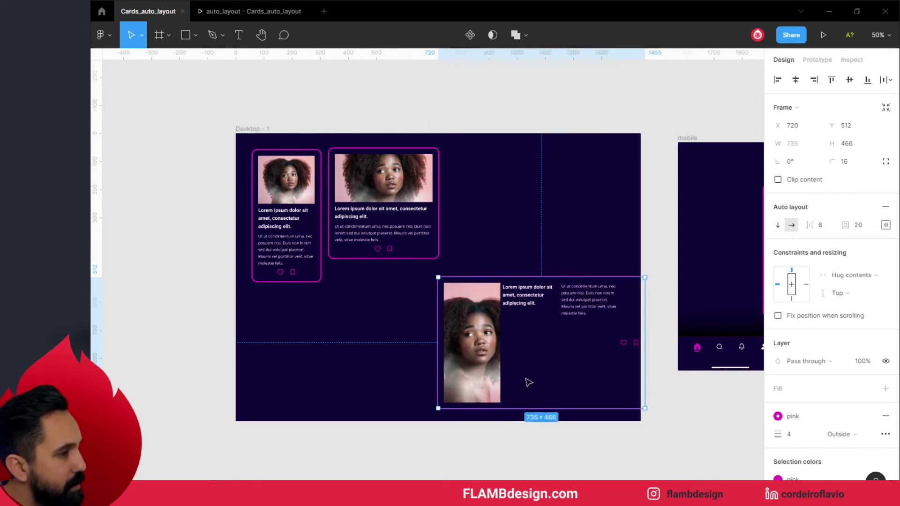
{"action": "left_click_drag", "start_coordinate": [554, 389], "coordinate": [558, 318]}
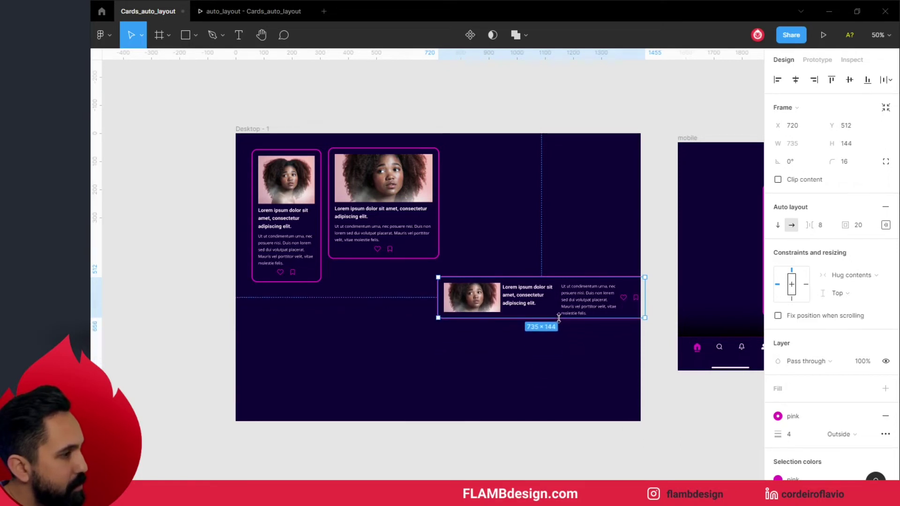
{"action": "left_click_drag", "start_coordinate": [474, 297], "coordinate": [424, 313]}
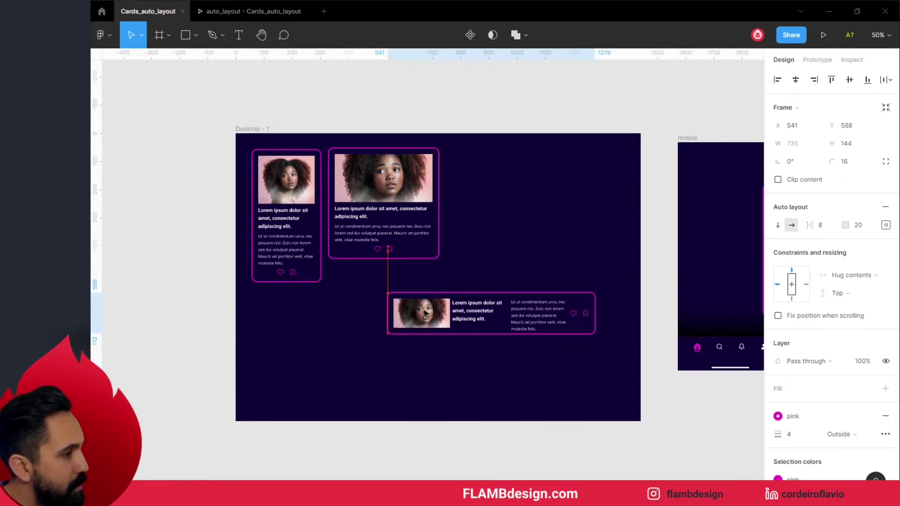
{"action": "key", "text": "shift+0"}
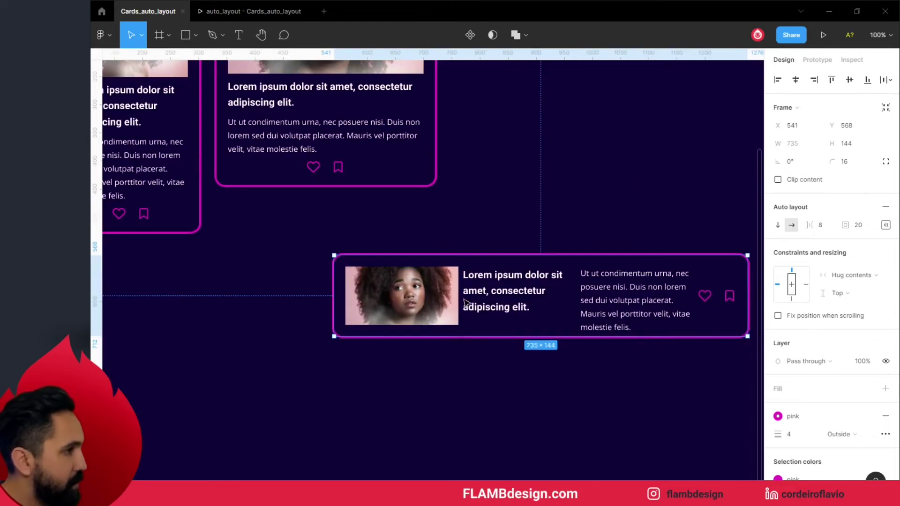
- Narrow the card's portrait image and widen the spacing between its parts to 15
{"action": "left_click", "coordinate": [449, 302]}
{"action": "left_click_drag", "start_coordinate": [457, 295], "coordinate": [414, 296]}
{"action": "left_click", "coordinate": [486, 360]}
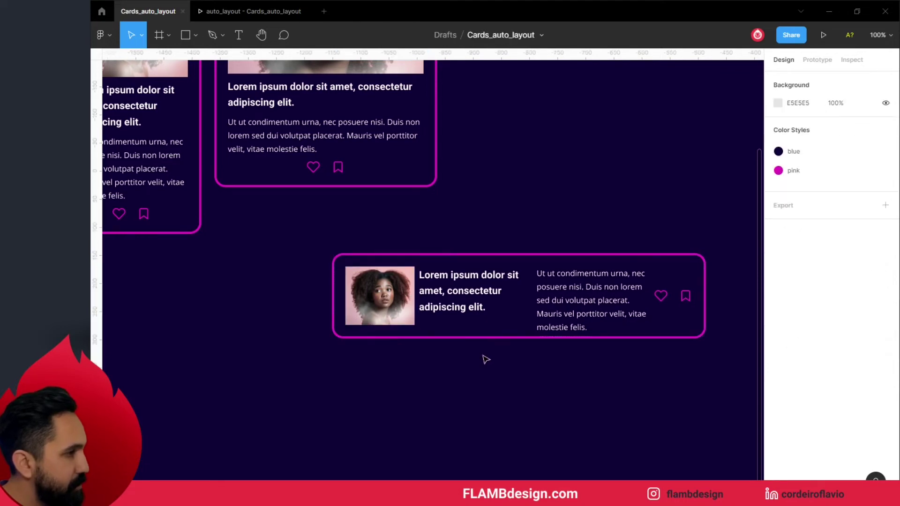
{"action": "left_click", "coordinate": [487, 330]}
{"action": "left_click_drag", "start_coordinate": [808, 225], "coordinate": [817, 227]}
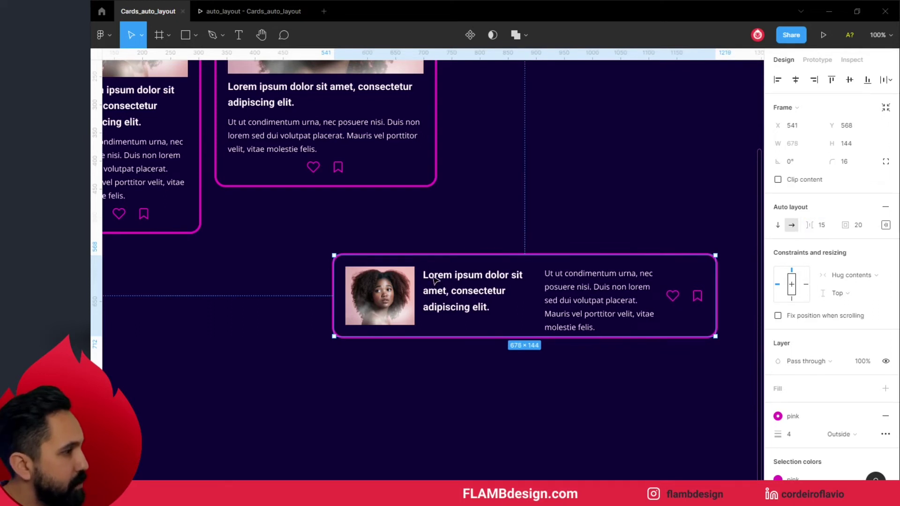
- Vertically centre the horizontal card's title and body paragraph with Align middle
{"action": "left_click", "coordinate": [464, 283]}
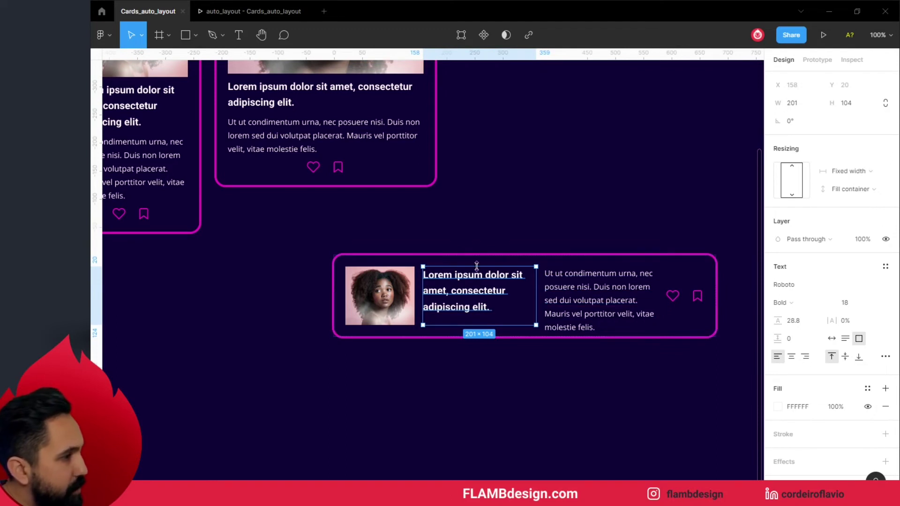
{"action": "left_click", "coordinate": [846, 358]}
{"action": "left_click", "coordinate": [631, 295]}
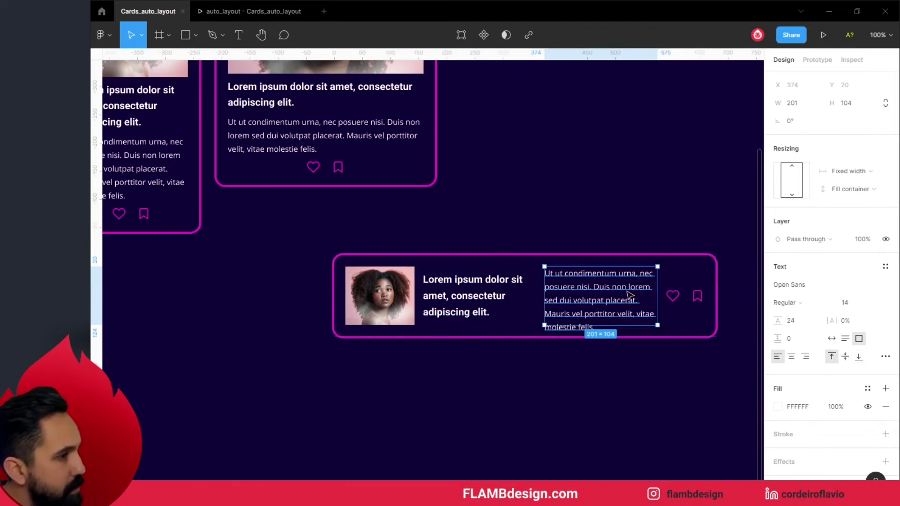
{"action": "left_click", "coordinate": [845, 358]}
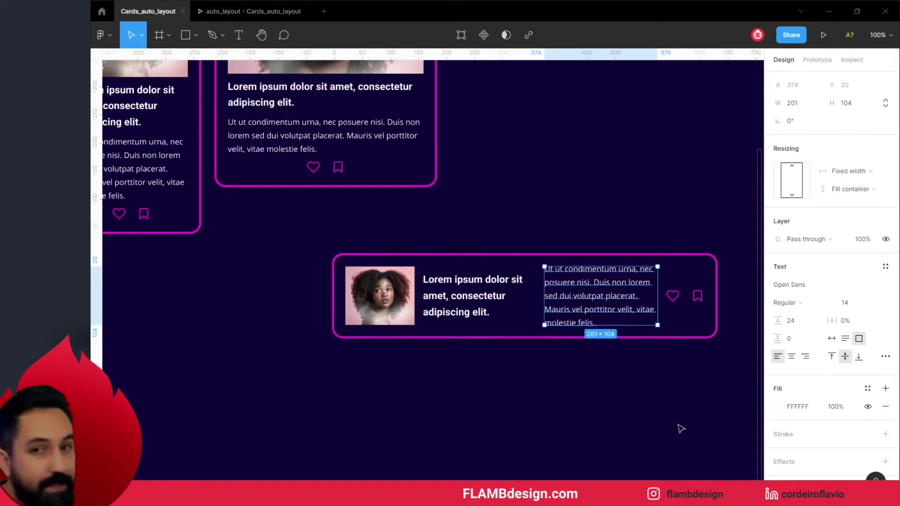
- Stack the heart and bookmark icons vertically, then zoom out to the frame
{"action": "left_click", "coordinate": [688, 298]}
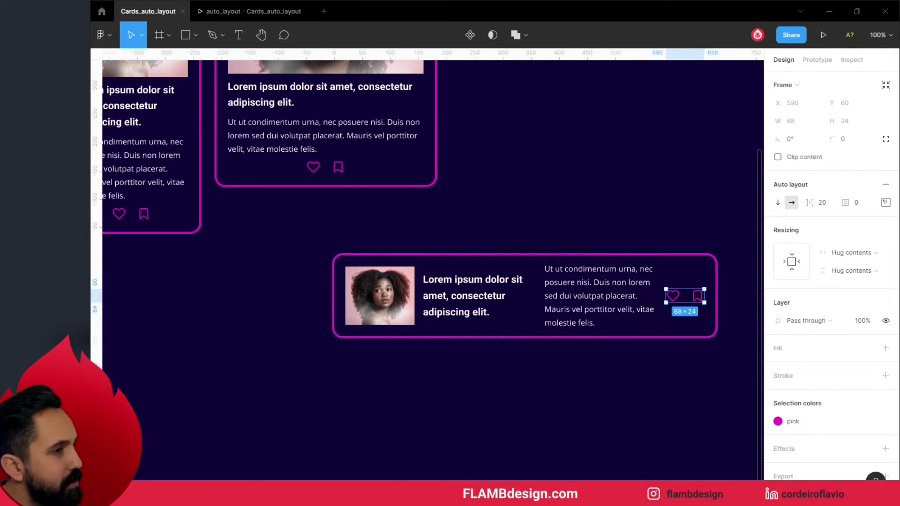
{"action": "left_click", "coordinate": [777, 206]}
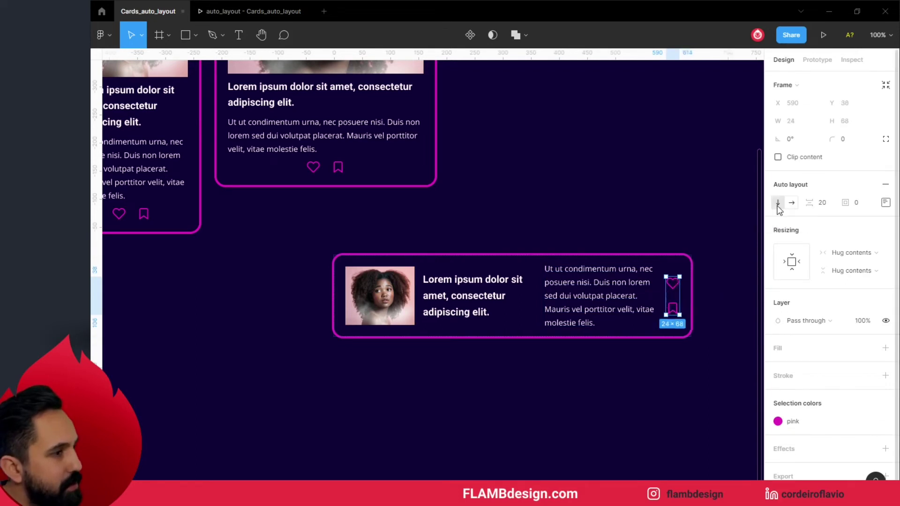
{"action": "left_click", "coordinate": [660, 407]}
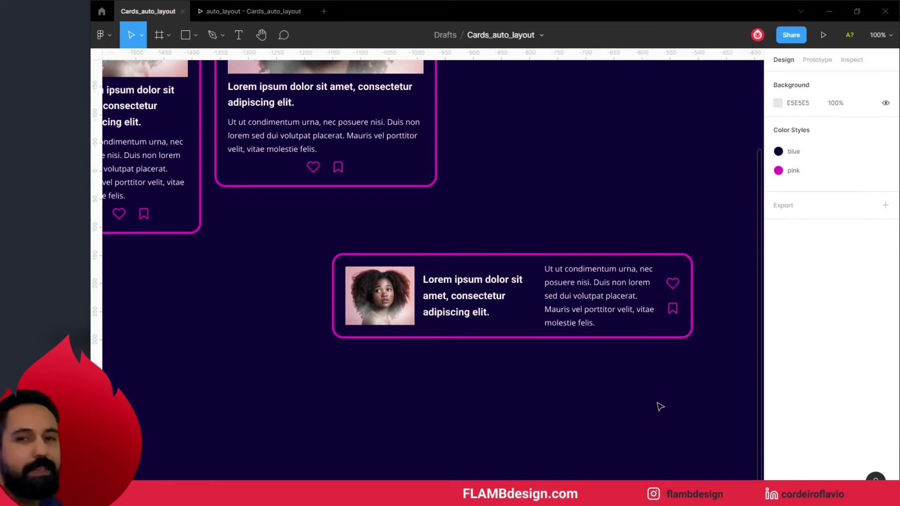
{"action": "key", "text": "minus"}
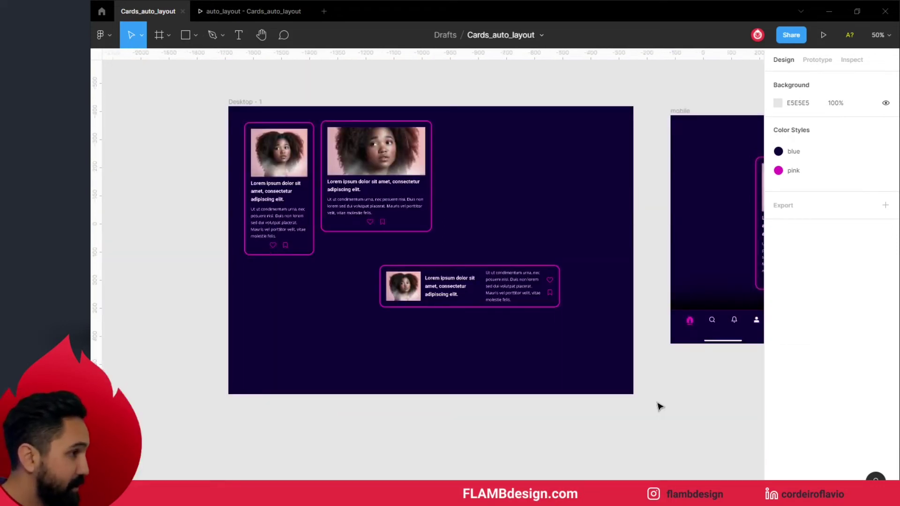
- Place two horizontal cards one above the other and wrap them in vertical auto layout
{"action": "left_click_drag", "start_coordinate": [484, 325], "coordinate": [565, 353]}
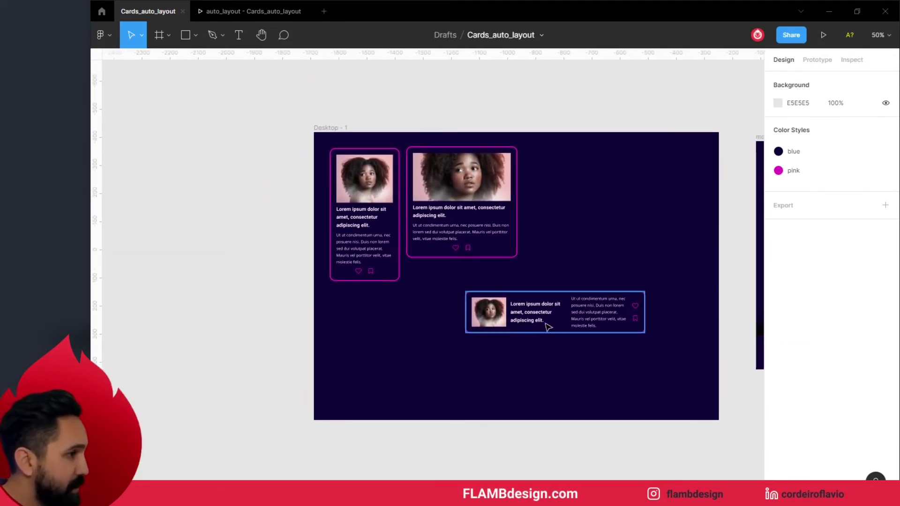
{"action": "mouse_move", "coordinate": [547, 318]}
{"action": "left_mouse_down"}
{"action": "mouse_move", "coordinate": [416, 325]}
{"action": "mouse_move", "coordinate": [607, 241]}
{"action": "left_mouse_up"}
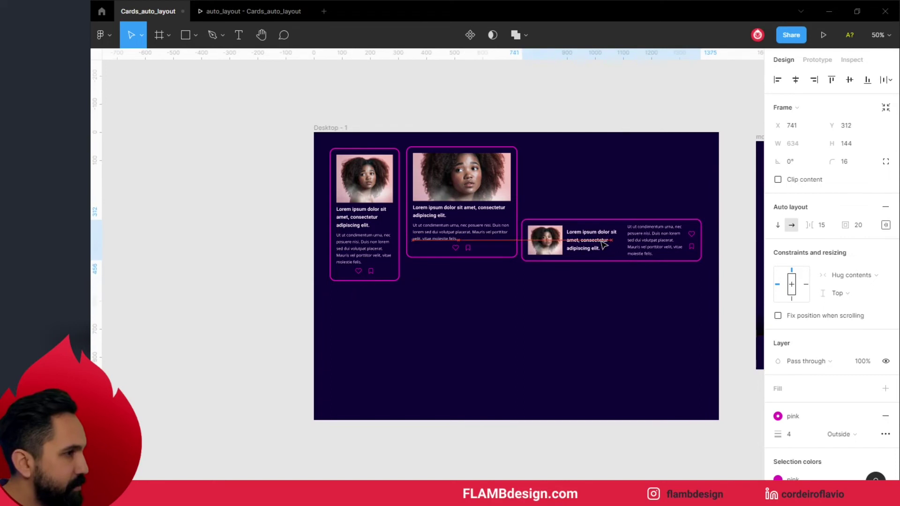
{"action": "left_click_drag", "start_coordinate": [607, 241], "coordinate": [606, 304]}
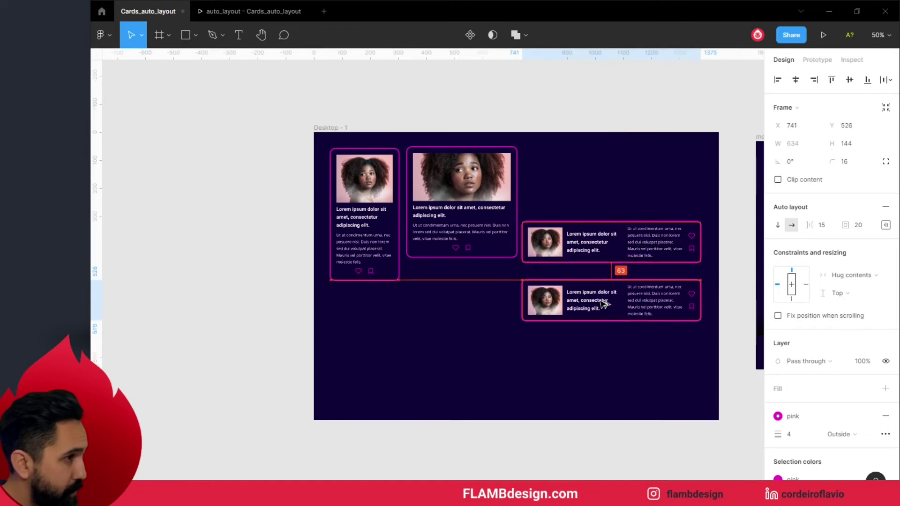
{"action": "left_click", "coordinate": [612, 262], "text": "shift"}
{"action": "key", "text": "shift+a"}
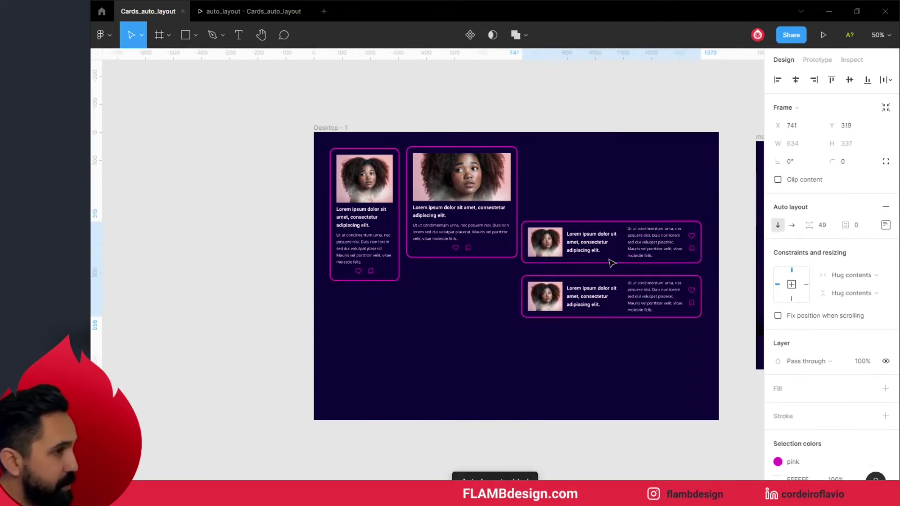
{"action": "left_click", "coordinate": [305, 228]}
- Wrap the two left portrait cards in auto layout and align the card list with them
{"action": "left_click_drag", "start_coordinate": [287, 158], "coordinate": [448, 251]}
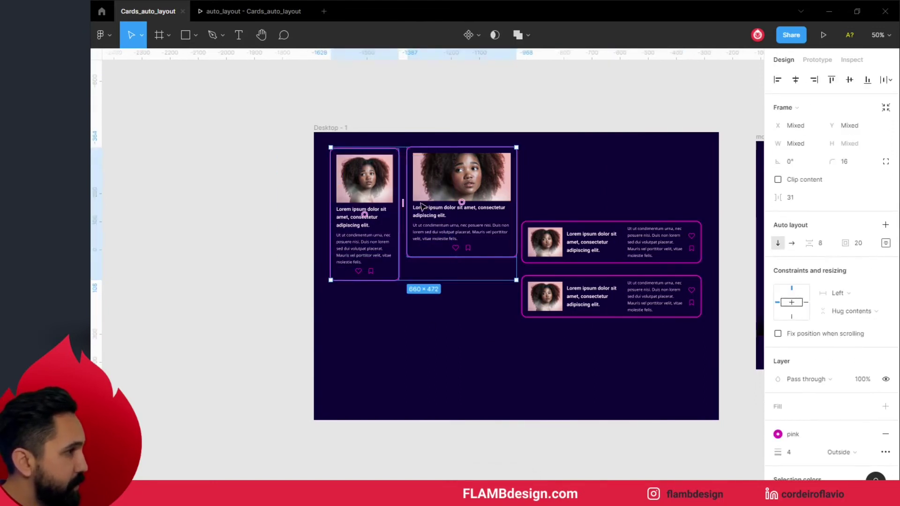
{"action": "key", "text": "shift+a"}
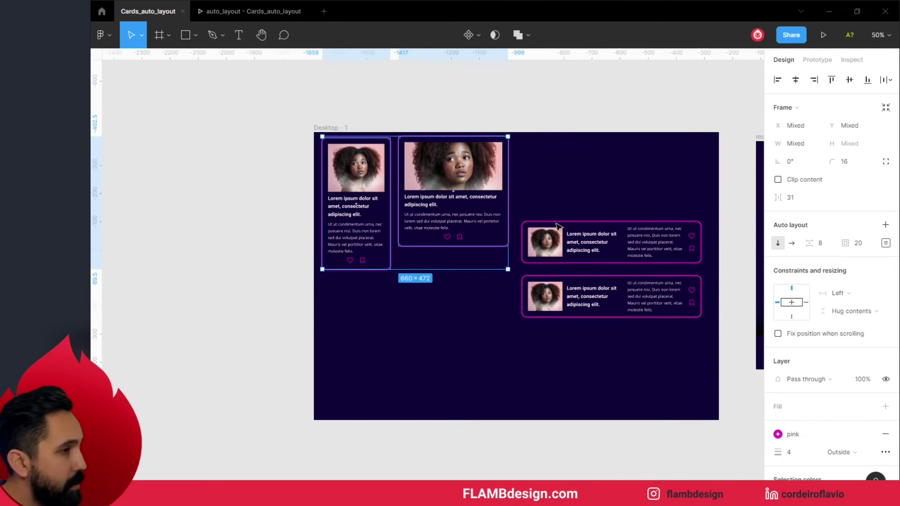
{"action": "left_click", "coordinate": [577, 243]}
{"action": "left_click_drag", "start_coordinate": [578, 242], "coordinate": [577, 210]}
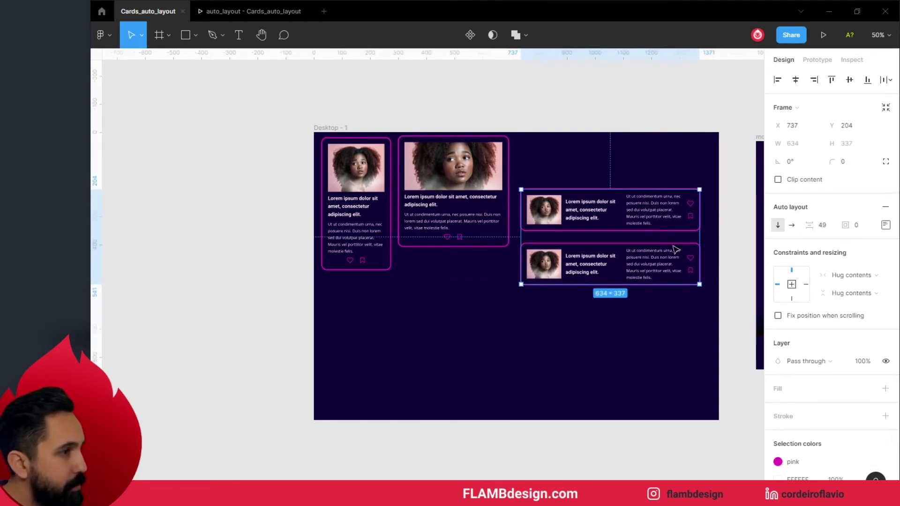
- Duplicate to four horizontal cards in the list and set their gap to 45
{"action": "left_click", "coordinate": [661, 257]}
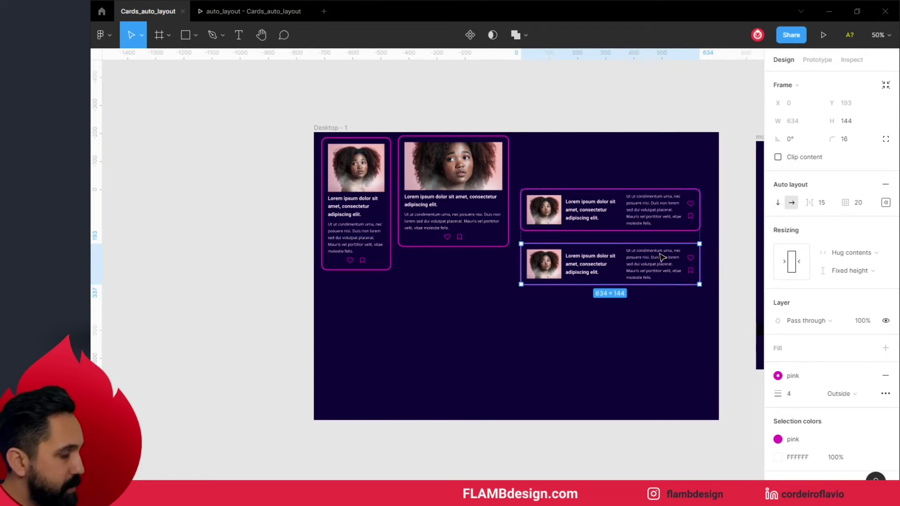
{"action": "key", "text": "ctrl+d"}
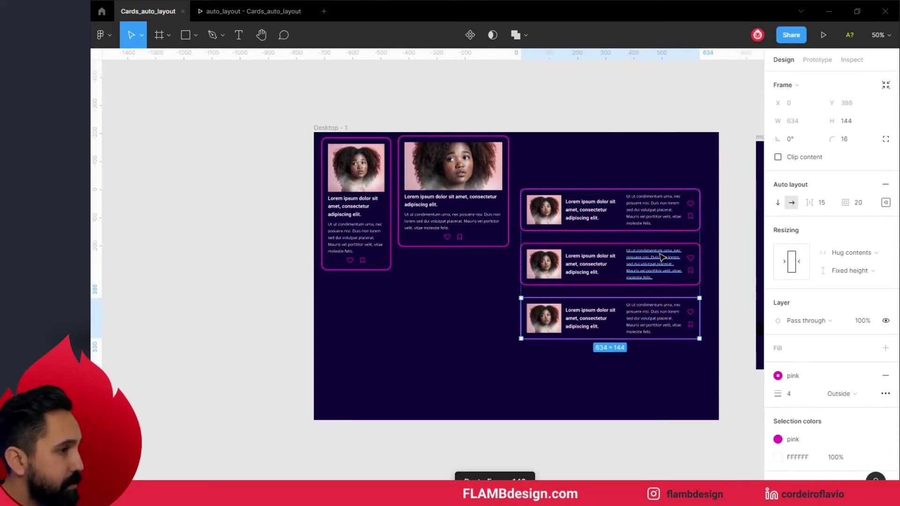
{"action": "key", "text": "ctrl+d"}
{"action": "left_click", "coordinate": [616, 191]}
{"action": "left_click_drag", "start_coordinate": [615, 191], "coordinate": [613, 192]}
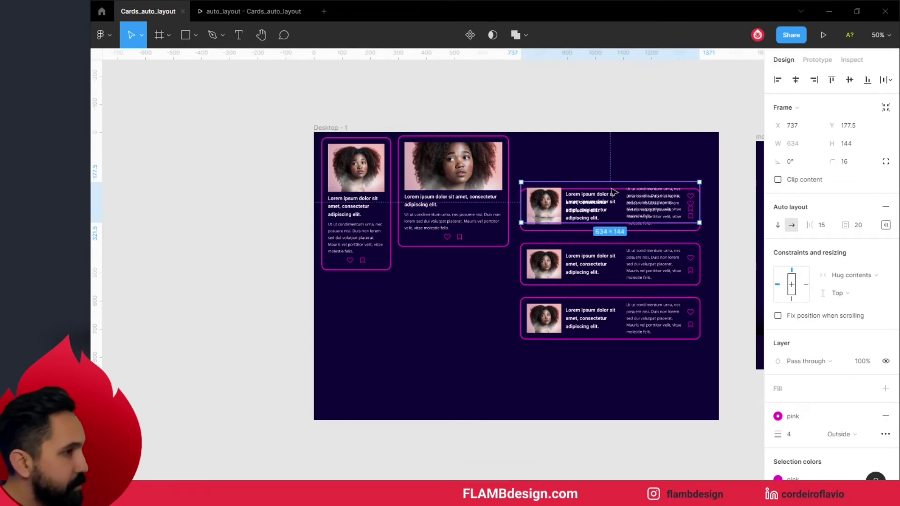
{"action": "left_click", "coordinate": [630, 210]}
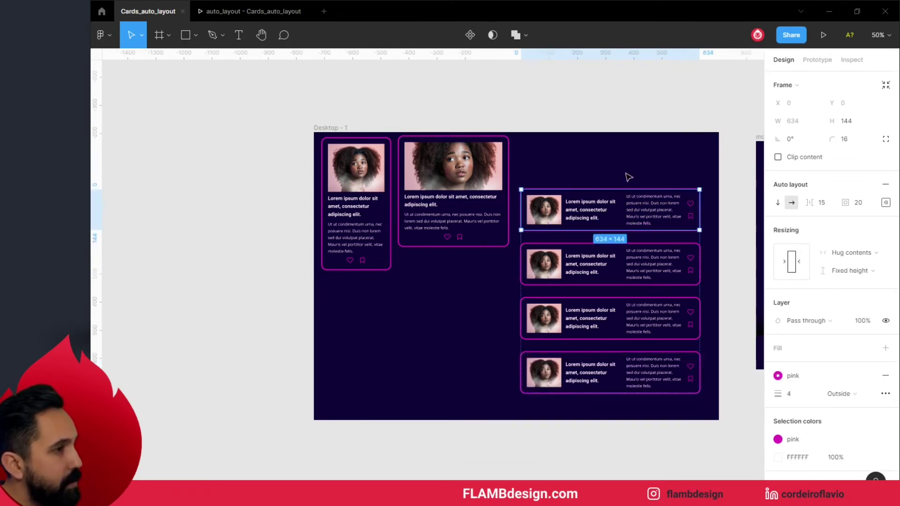
{"action": "left_click", "coordinate": [625, 176]}
{"action": "left_click", "coordinate": [657, 202]}
{"action": "mouse_move", "coordinate": [809, 225]}
{"action": "left_mouse_down"}
{"action": "mouse_move", "coordinate": [799, 225]}
{"action": "mouse_move", "coordinate": [812, 226]}
{"action": "left_mouse_up"}
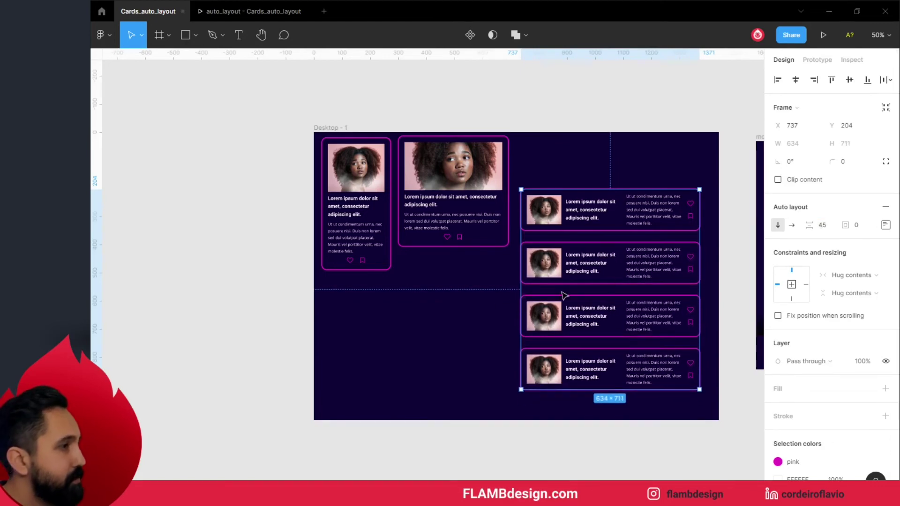
{"action": "left_click", "coordinate": [418, 352]}
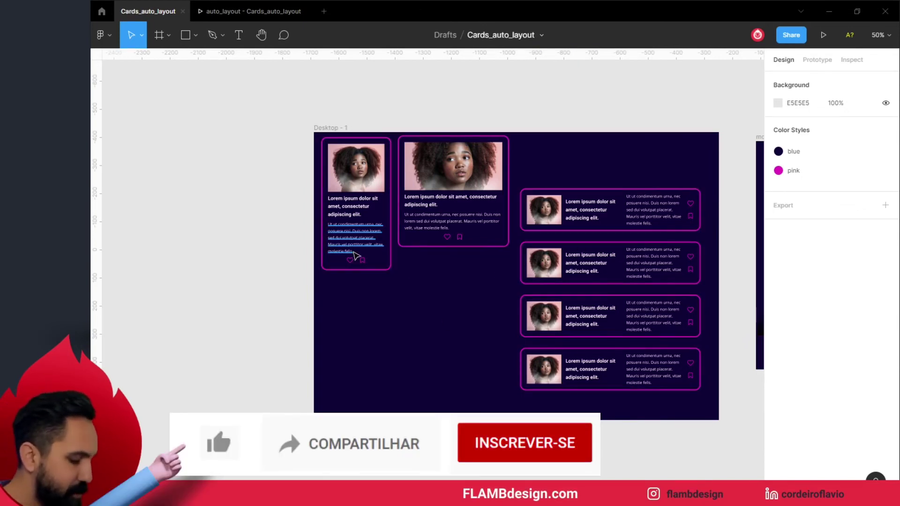
- Show the Layers panel and hide the third card's paragraph text
{"action": "key", "text": "alt+1"}
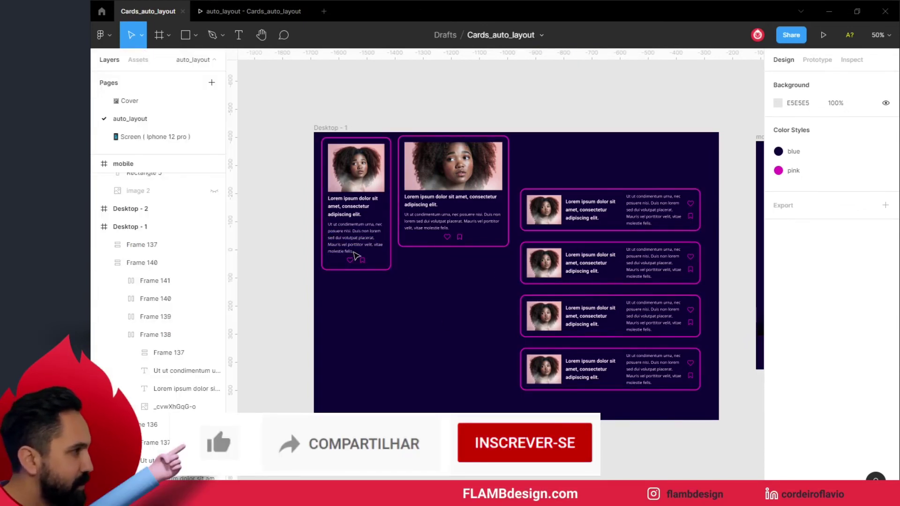
{"action": "scroll", "coordinate": [515, 244], "scroll_direction": "right", "scroll_amount": 3}
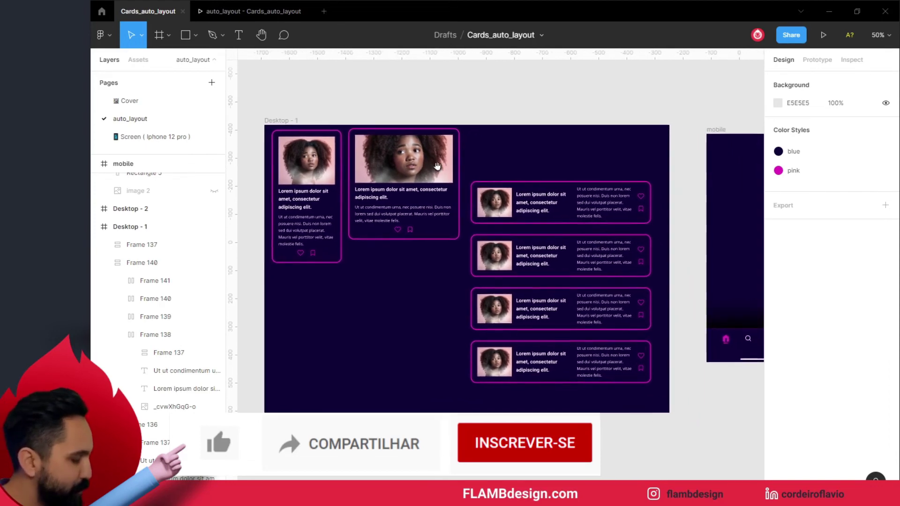
{"action": "scroll", "coordinate": [571, 302], "scroll_direction": "up", "scroll_amount": 3, "text": "ctrl"}
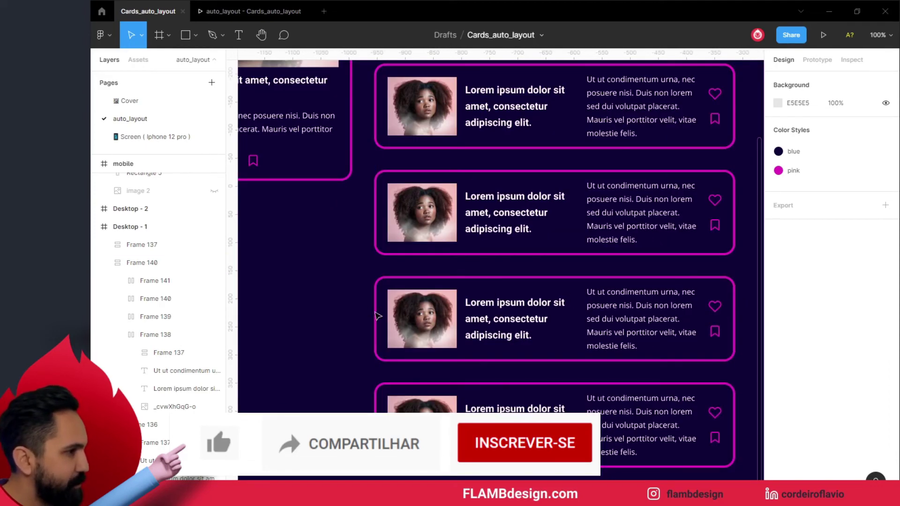
{"action": "key", "text": "ctrl+minus"}
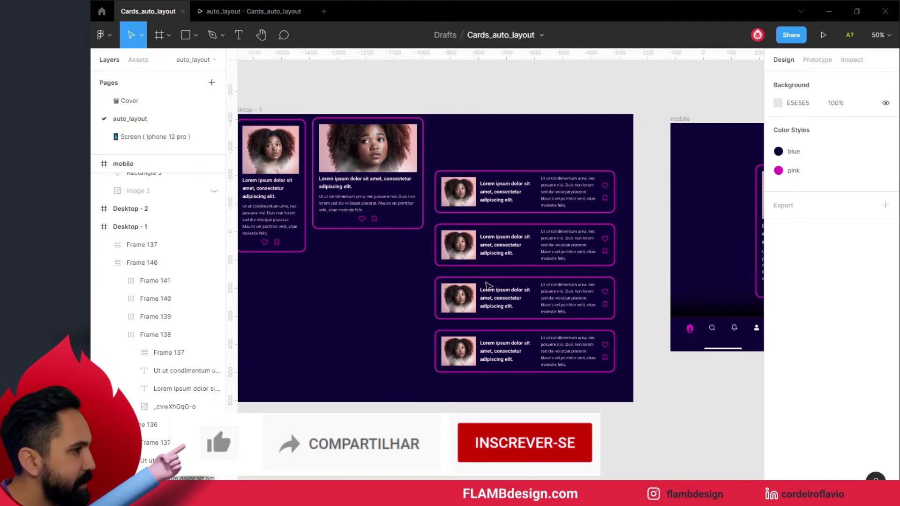
{"action": "left_click", "coordinate": [142, 263]}
{"action": "left_click", "coordinate": [174, 335]}
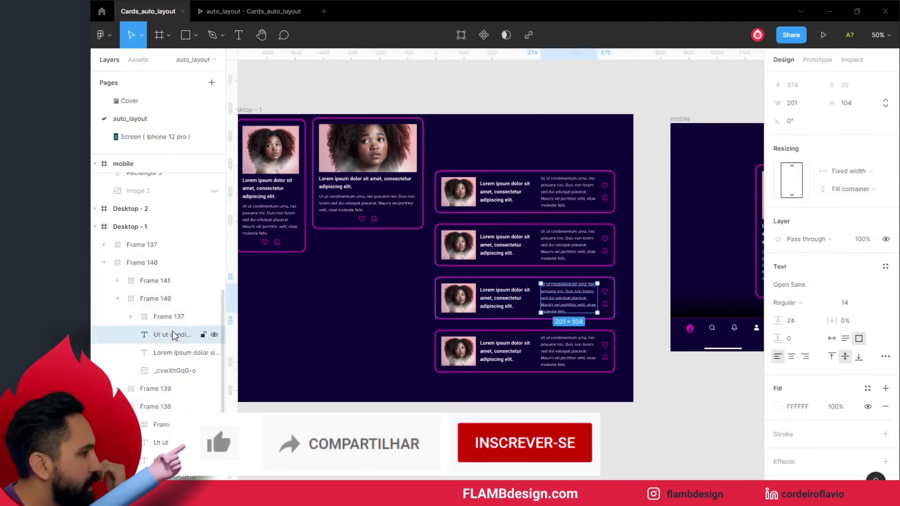
{"action": "left_click", "coordinate": [214, 334]}
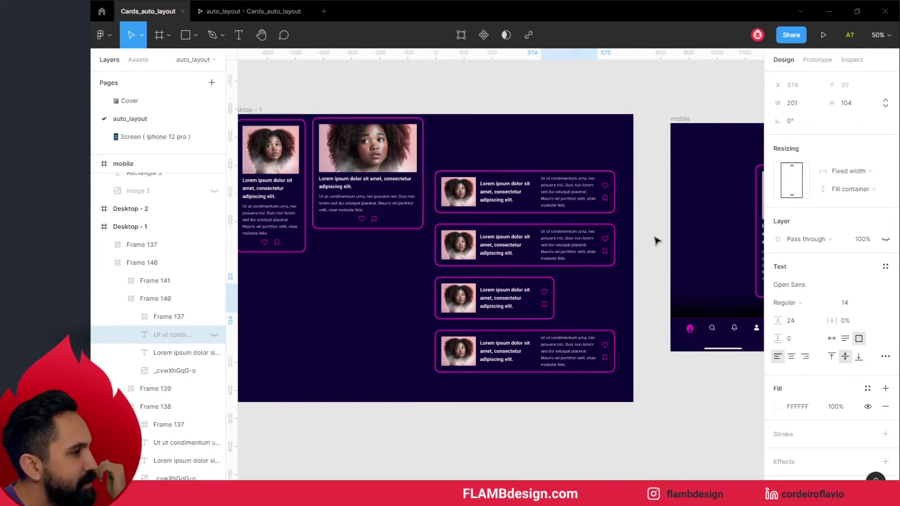
- Hide the second card's paragraph text and its heart and bookmark icon frame
{"action": "left_click", "coordinate": [557, 255]}
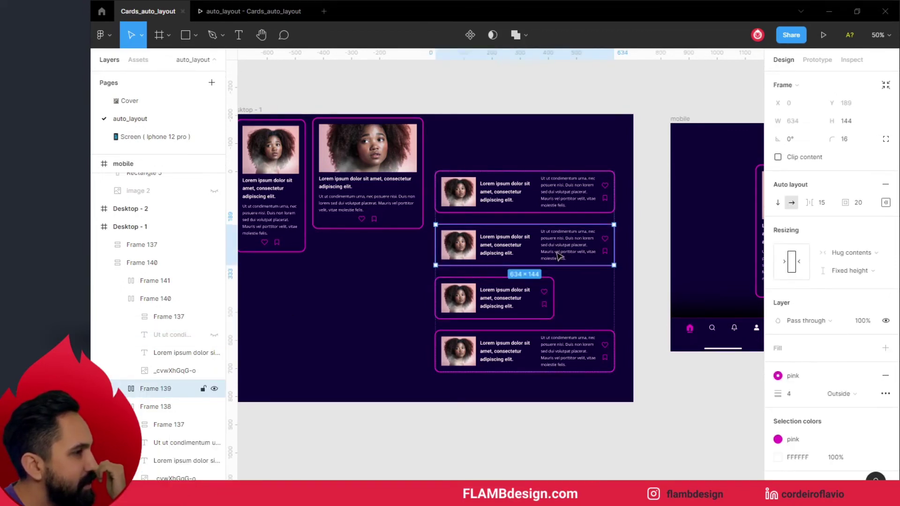
{"action": "double_click", "coordinate": [577, 253]}
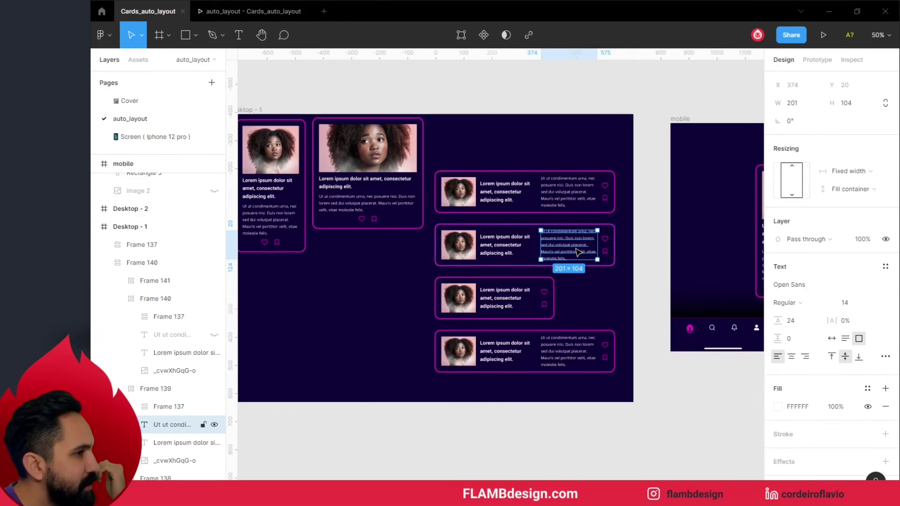
{"action": "left_click", "coordinate": [215, 426]}
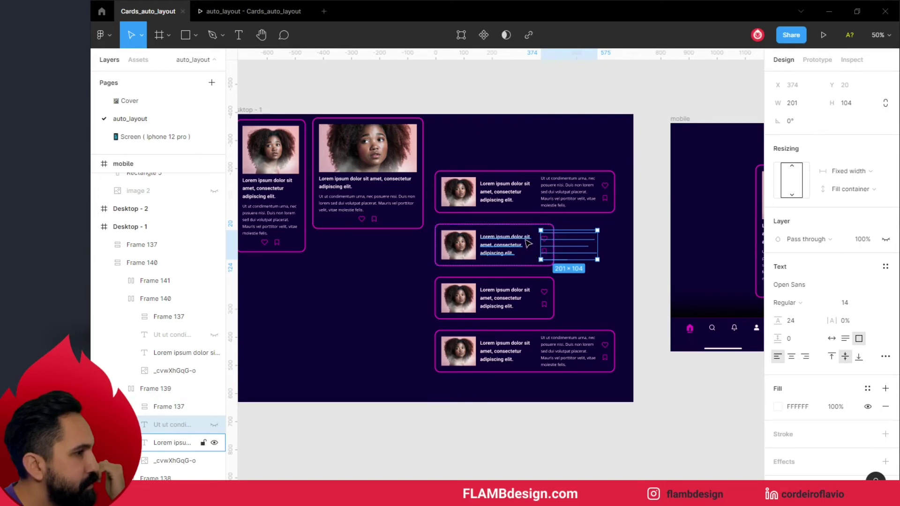
{"action": "left_click", "coordinate": [623, 260]}
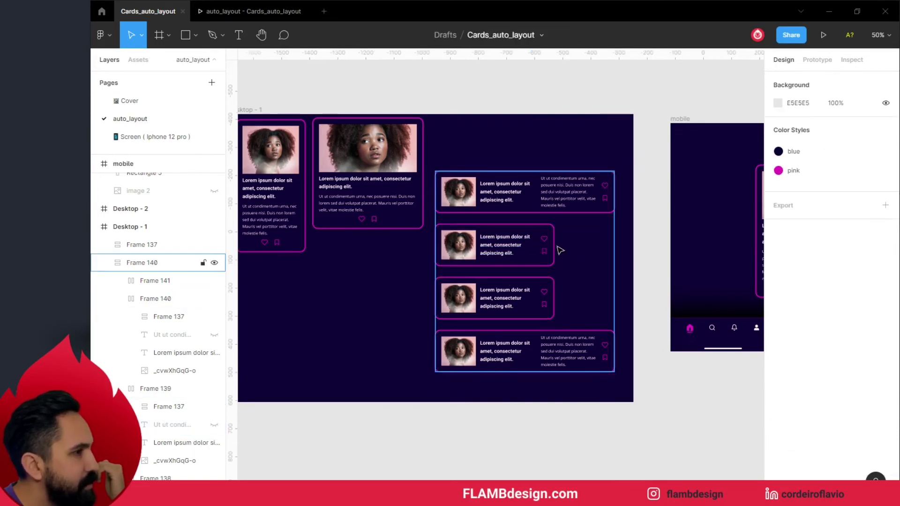
{"action": "double_click", "coordinate": [548, 256]}
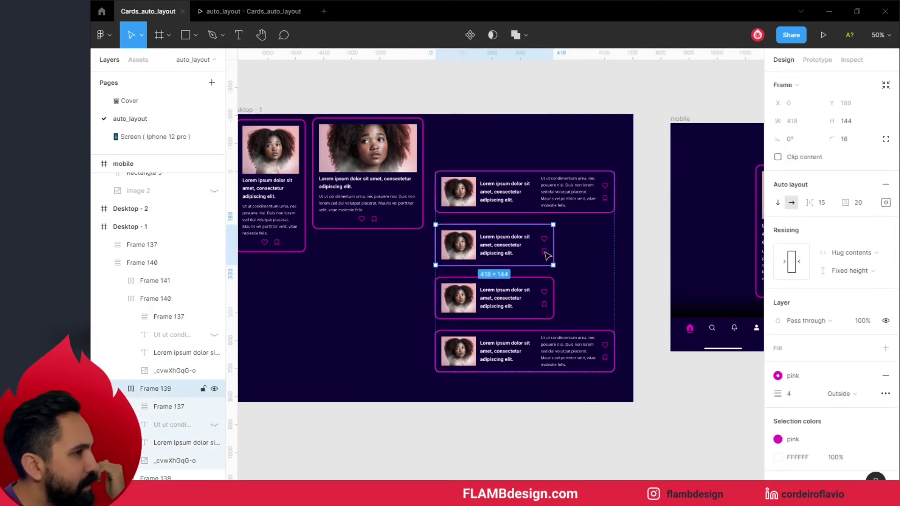
{"action": "double_click", "coordinate": [546, 254]}
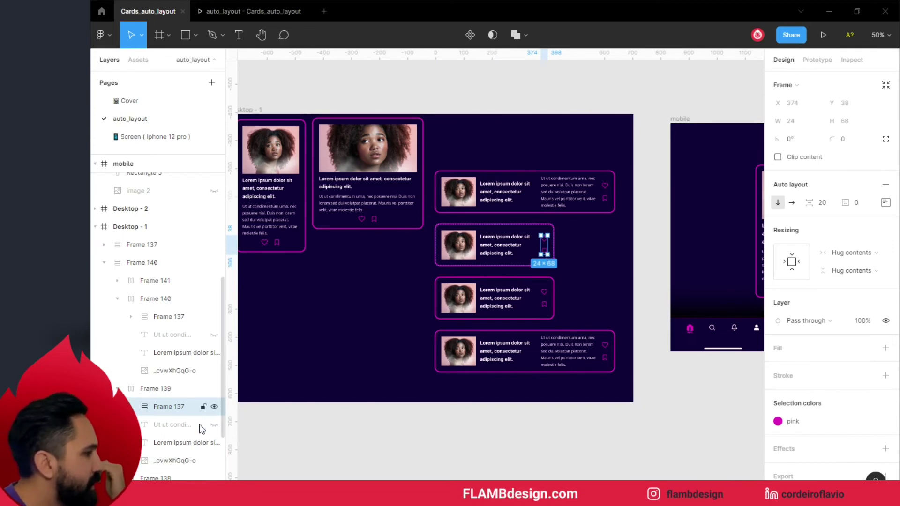
{"action": "left_click", "coordinate": [214, 406]}
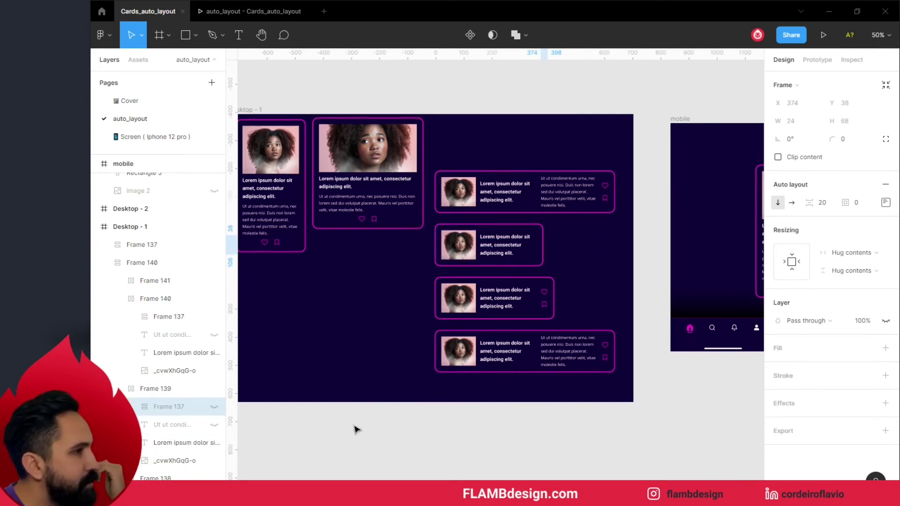
{"action": "left_click", "coordinate": [474, 435]}
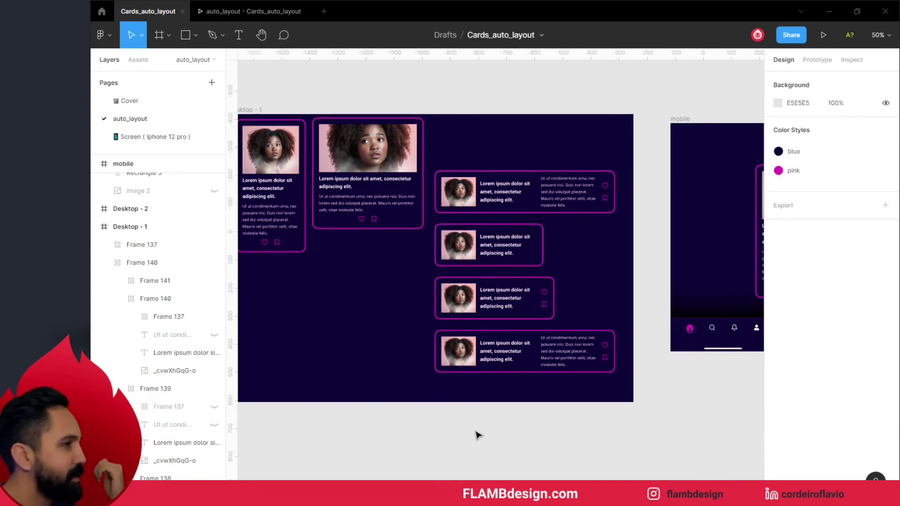
- Alt-drag a copy of the second card out of the stack to Desktop - 1's lower left
{"action": "left_click_drag", "start_coordinate": [466, 402], "coordinate": [512, 418]}
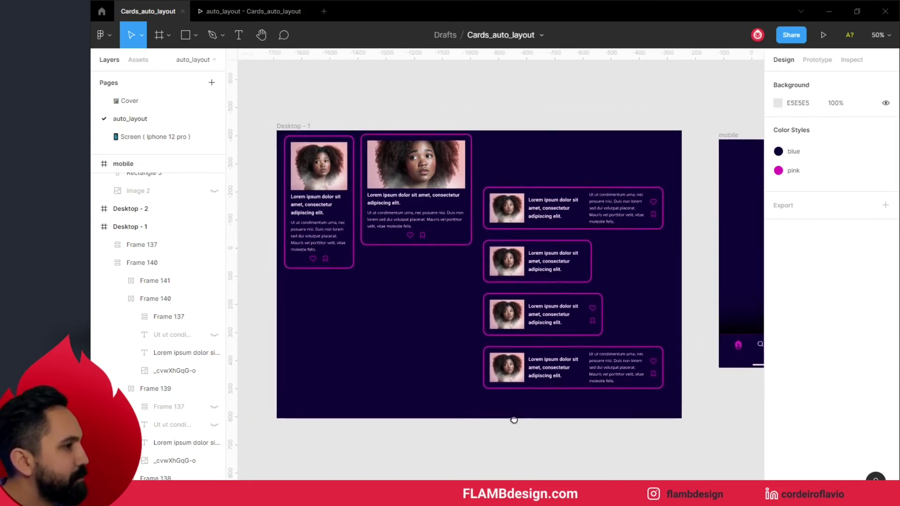
{"action": "left_click", "coordinate": [579, 214]}
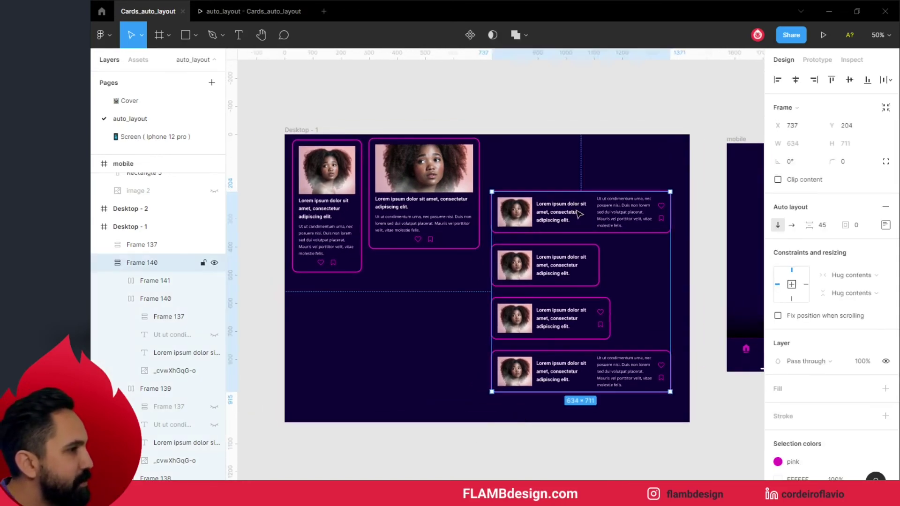
{"action": "double_click", "coordinate": [551, 265]}
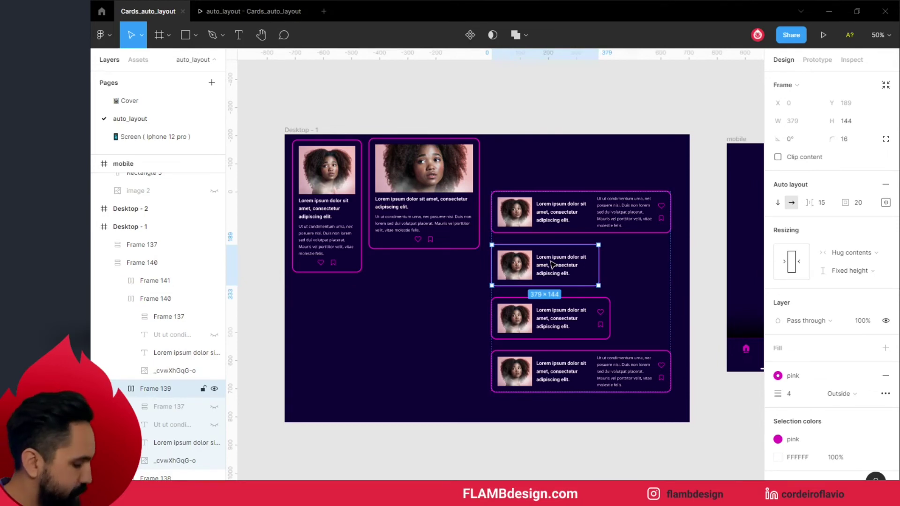
{"action": "left_click_drag", "start_coordinate": [425, 305], "coordinate": [415, 328]}
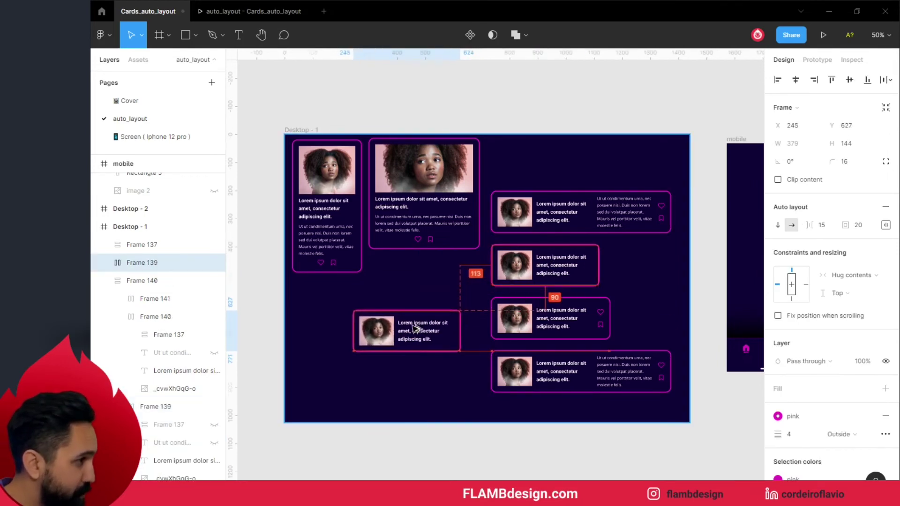
{"action": "left_click_drag", "start_coordinate": [383, 335], "coordinate": [365, 335]}
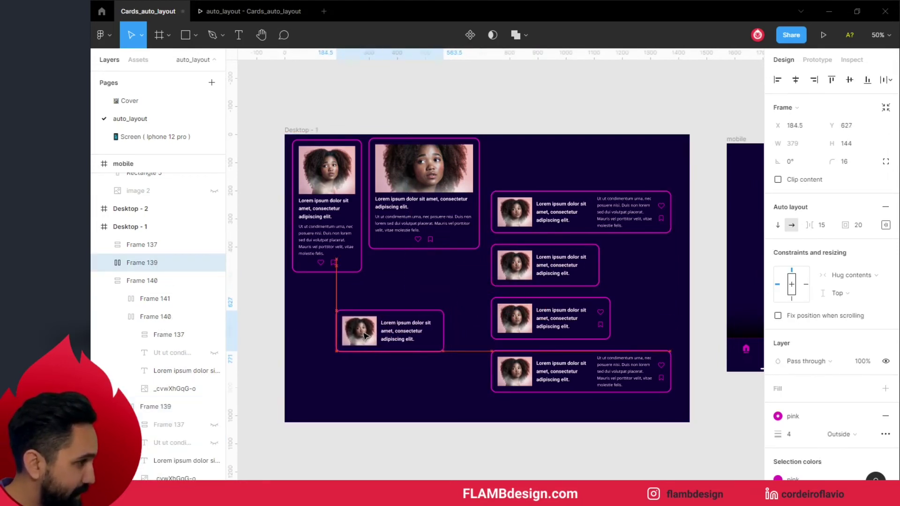
- Set the new card's auto layout to vertical and narrow it to about 162 px wide
{"action": "left_click", "coordinate": [778, 226]}
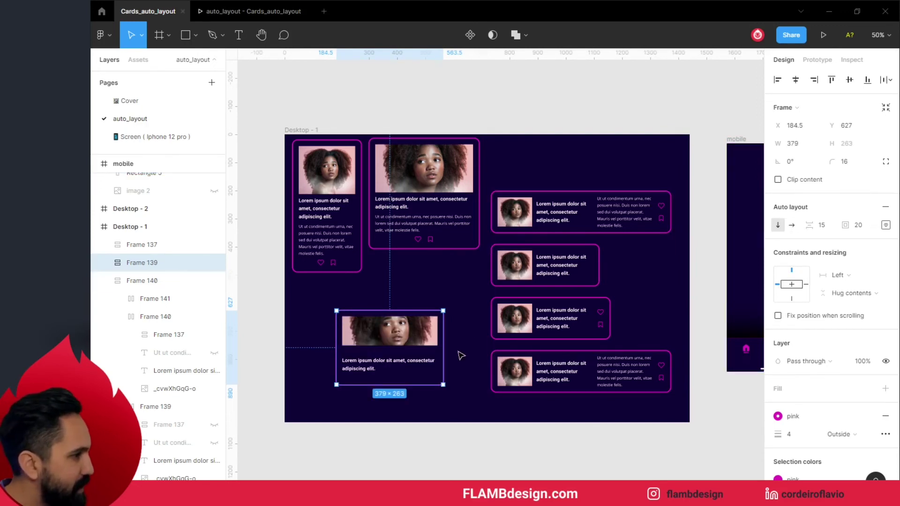
{"action": "left_click_drag", "start_coordinate": [432, 351], "coordinate": [391, 345]}
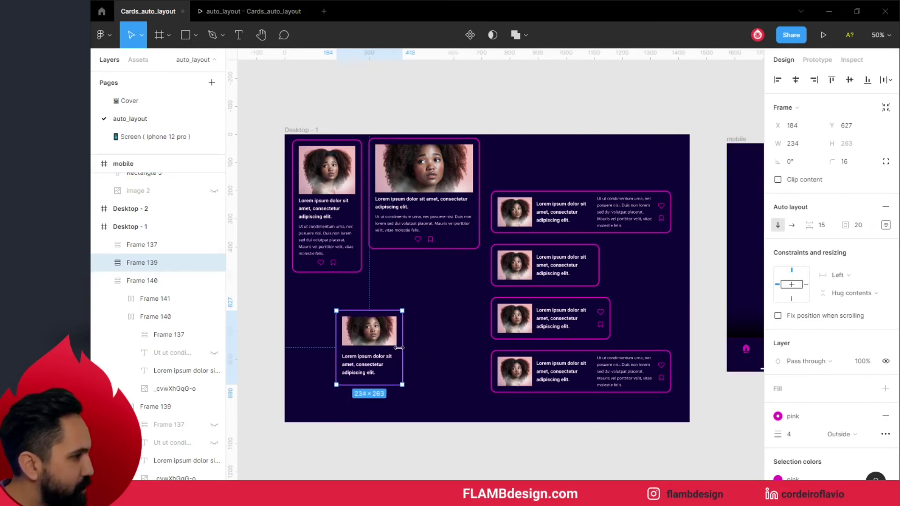
{"action": "left_click_drag", "start_coordinate": [391, 346], "coordinate": [384, 345]}
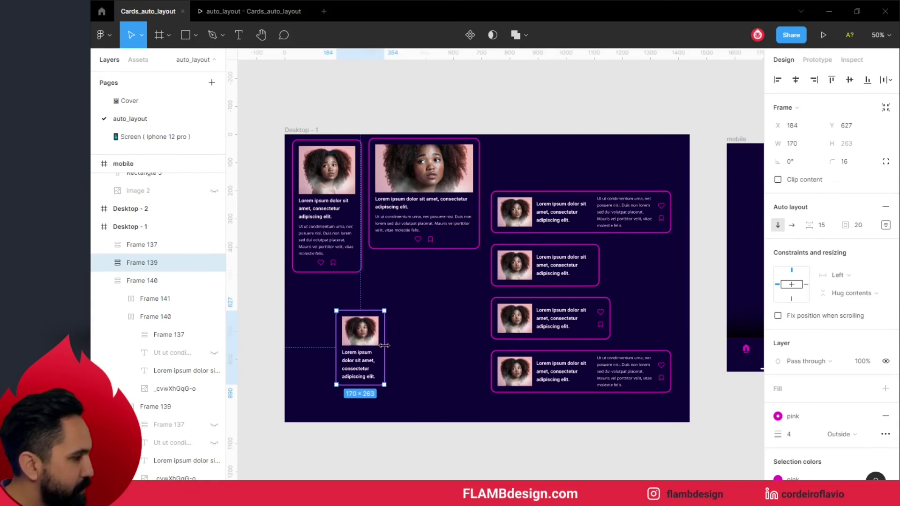
{"action": "left_click_drag", "start_coordinate": [384, 346], "coordinate": [382, 345]}
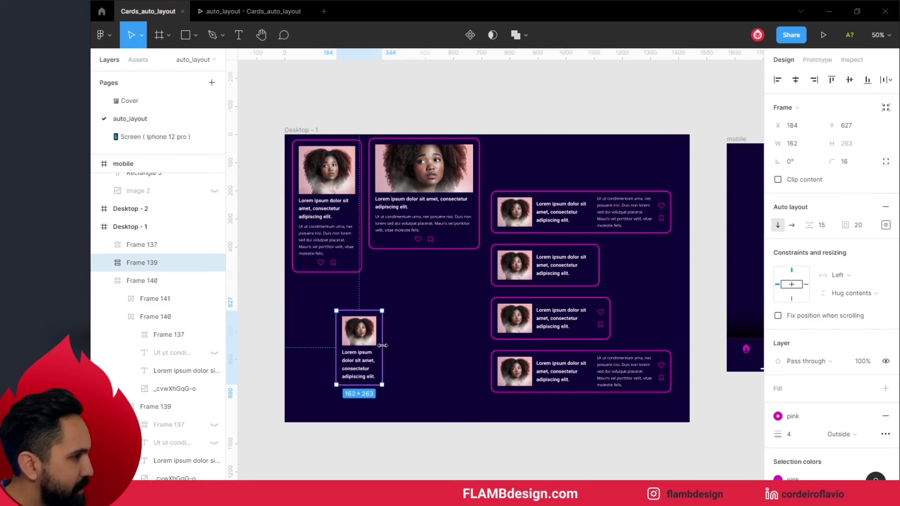
{"action": "left_click", "coordinate": [423, 365]}
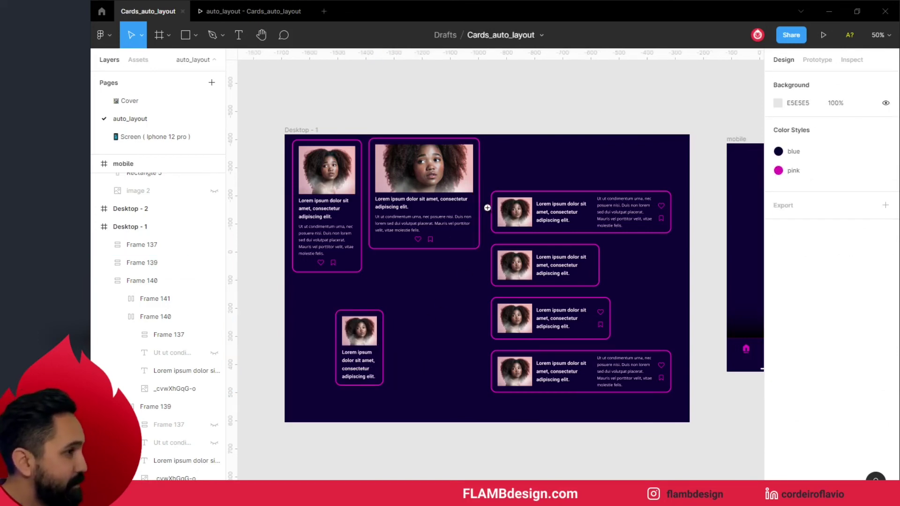
- Navigate the canvas to view Desktop - 1's full card layout and the space above it
{"action": "key", "text": "shift+0"}
{"action": "key", "text": "alt+1"}
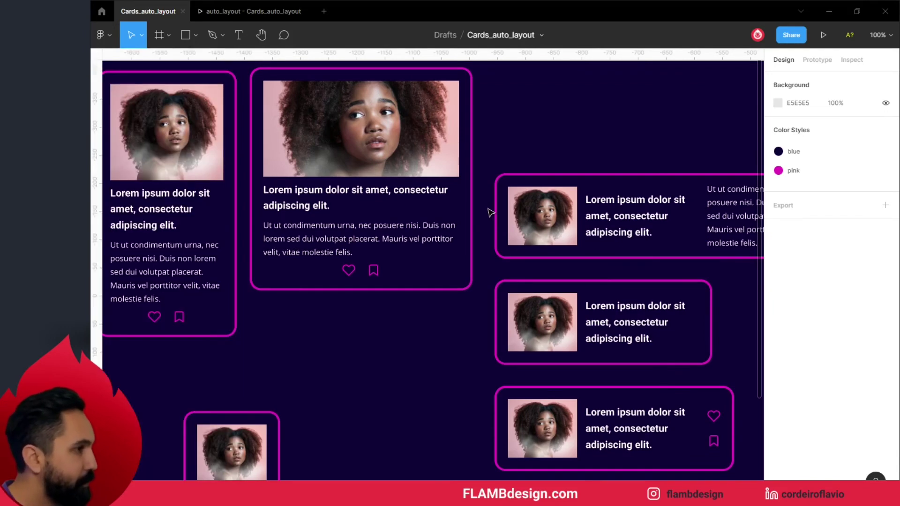
{"action": "mouse_move", "coordinate": [377, 264]}
{"action": "left_mouse_down"}
{"action": "mouse_move", "coordinate": [453, 283]}
{"action": "mouse_move", "coordinate": [416, 247]}
{"action": "mouse_move", "coordinate": [436, 283]}
{"action": "mouse_move", "coordinate": [296, 264]}
{"action": "left_mouse_up"}
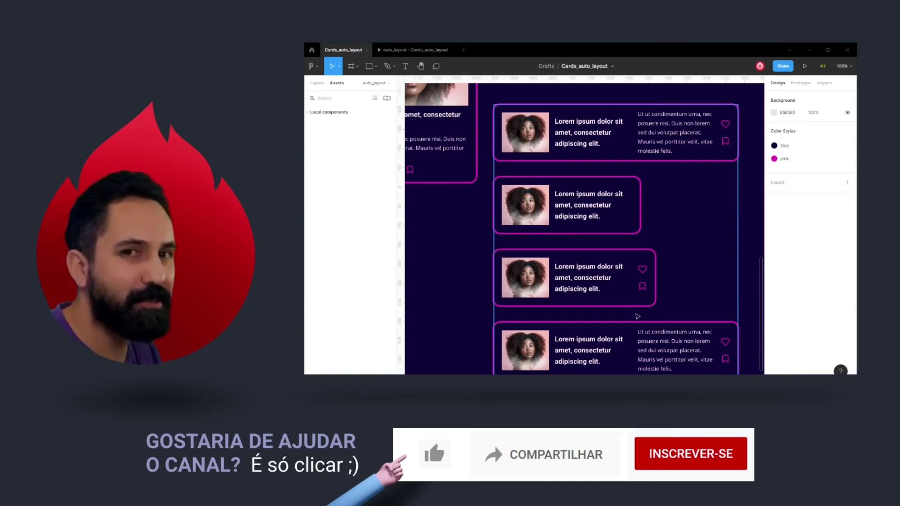
{"action": "scroll", "coordinate": [637, 310], "scroll_direction": "up", "scroll_amount": 1}
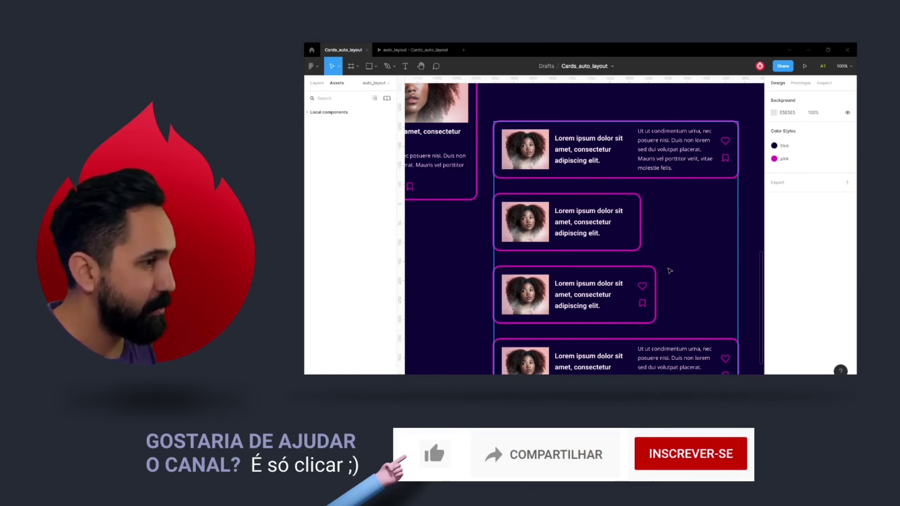
{"action": "left_click", "coordinate": [667, 267]}
{"action": "key", "text": "minus"}
{"action": "key", "text": "minus"}
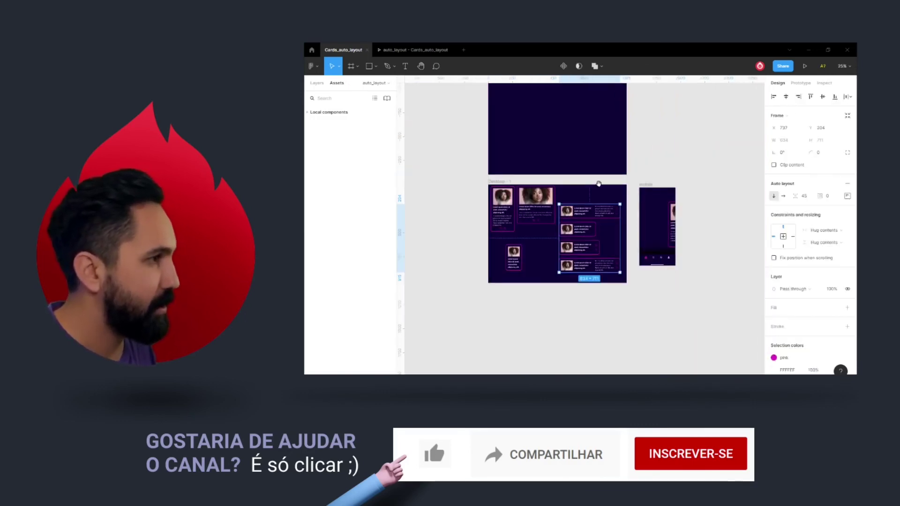
- Move the first portrait card into Desktop - 3 and make it a component
{"action": "left_click", "coordinate": [523, 286]}
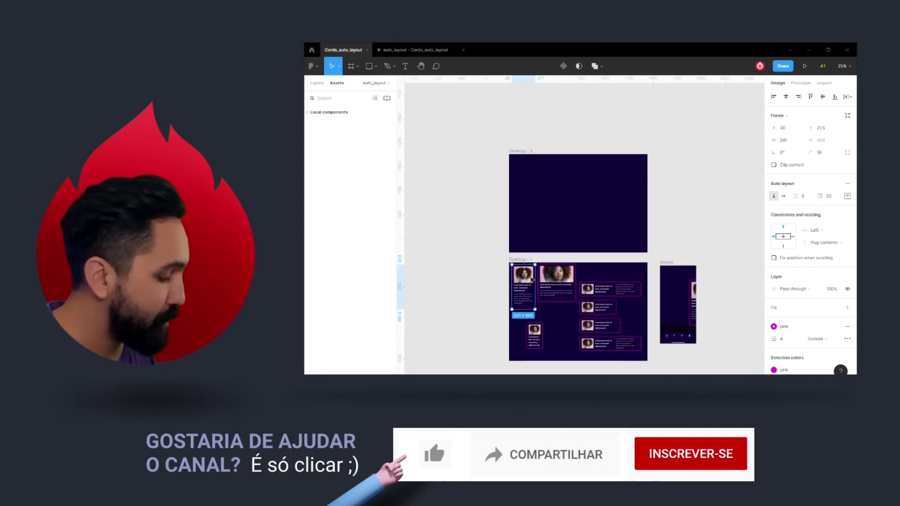
{"action": "left_click_drag", "start_coordinate": [533, 256], "coordinate": [545, 188]}
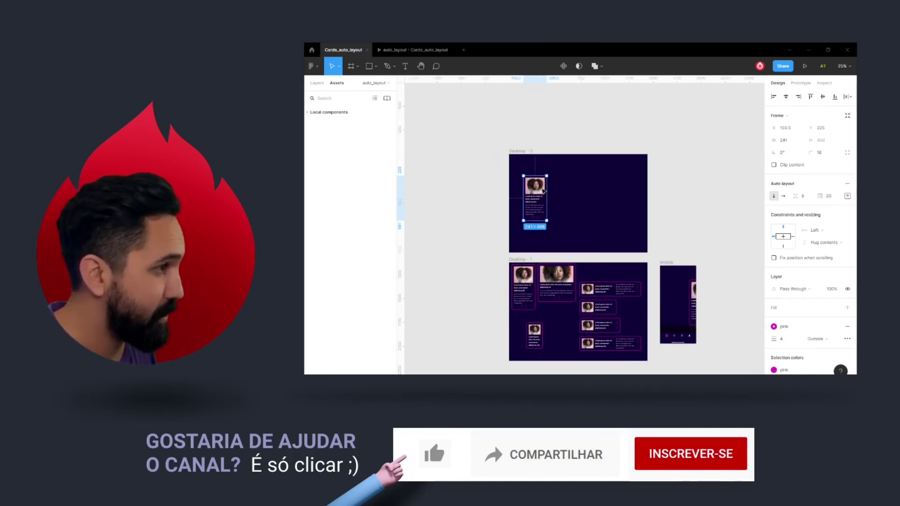
{"action": "scroll", "coordinate": [544, 188], "scroll_direction": "up", "scroll_amount": 3}
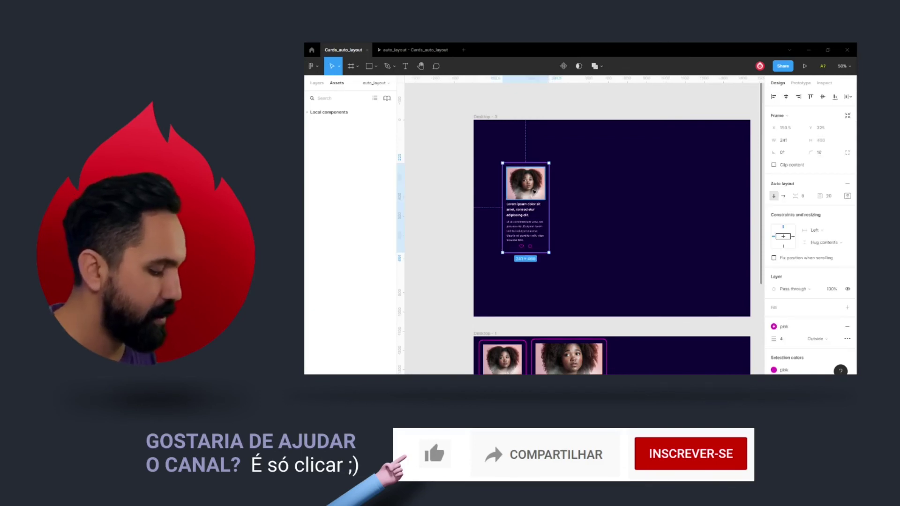
{"action": "key", "text": "alt"}
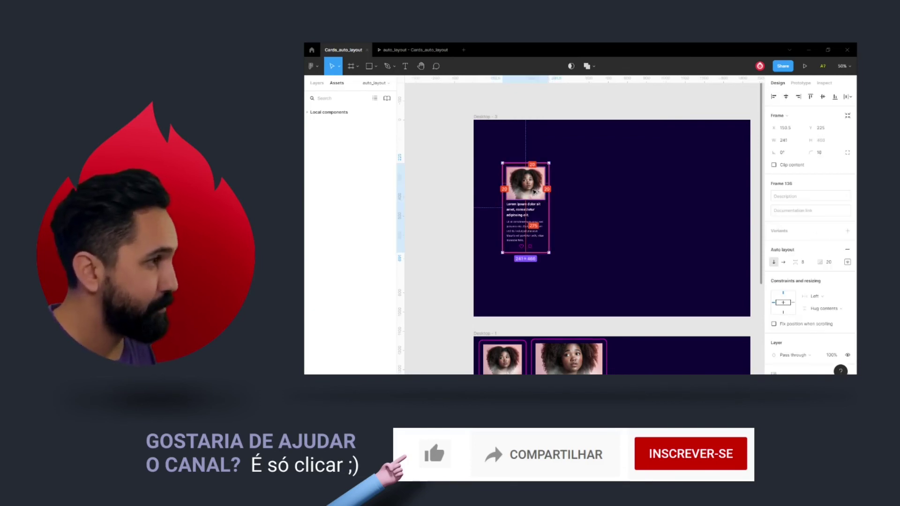
{"action": "left_click", "coordinate": [579, 194]}
{"action": "left_click", "coordinate": [537, 186]}
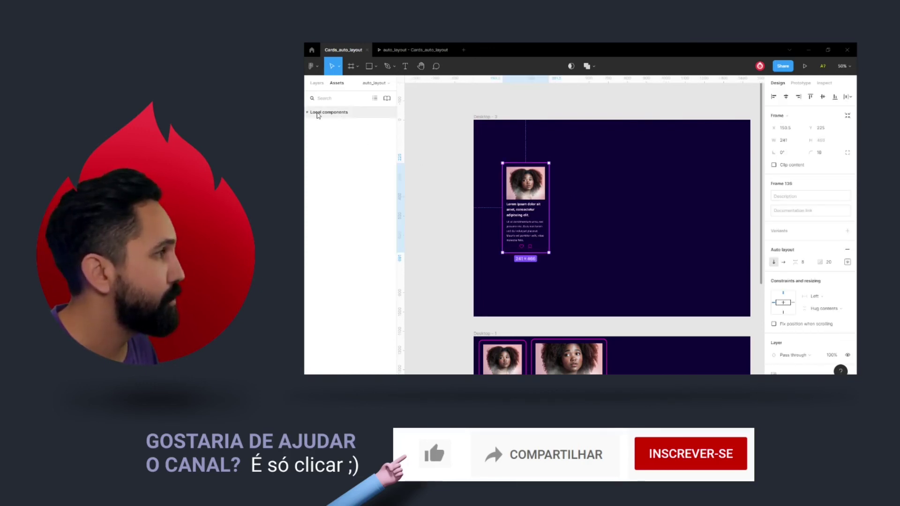
- Find Frame 136 under Local components in Assets and drag out an instance
{"action": "left_click", "coordinate": [317, 113]}
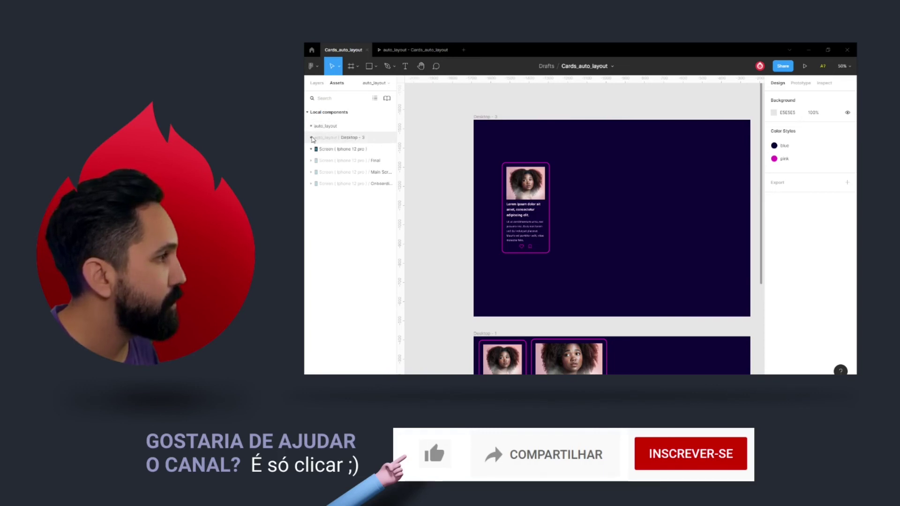
{"action": "left_click", "coordinate": [312, 137]}
{"action": "left_click", "coordinate": [322, 167]}
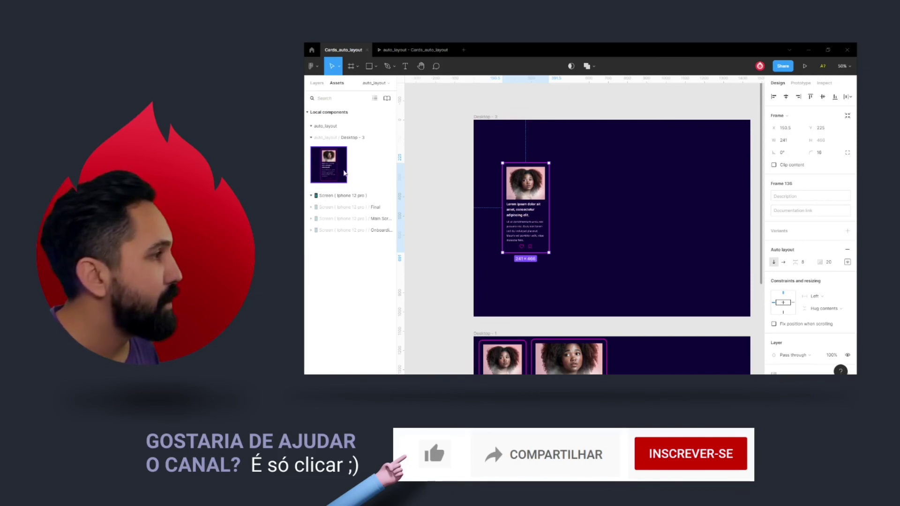
{"action": "left_click_drag", "start_coordinate": [341, 167], "coordinate": [517, 157]}
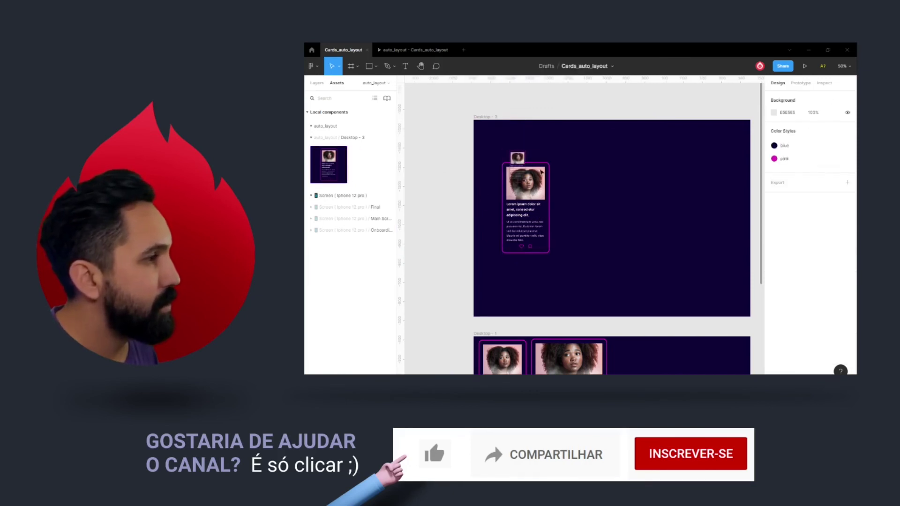
- Place card component instances side by side from Desktop - 3's top left
{"action": "left_click_drag", "start_coordinate": [614, 182], "coordinate": [668, 197]}
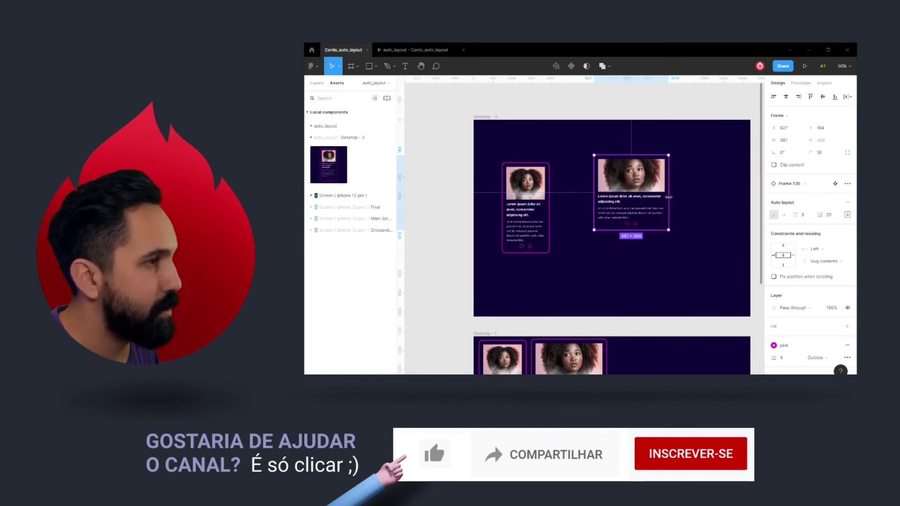
{"action": "left_click", "coordinate": [533, 186]}
{"action": "left_click_drag", "start_coordinate": [527, 188], "coordinate": [507, 160]}
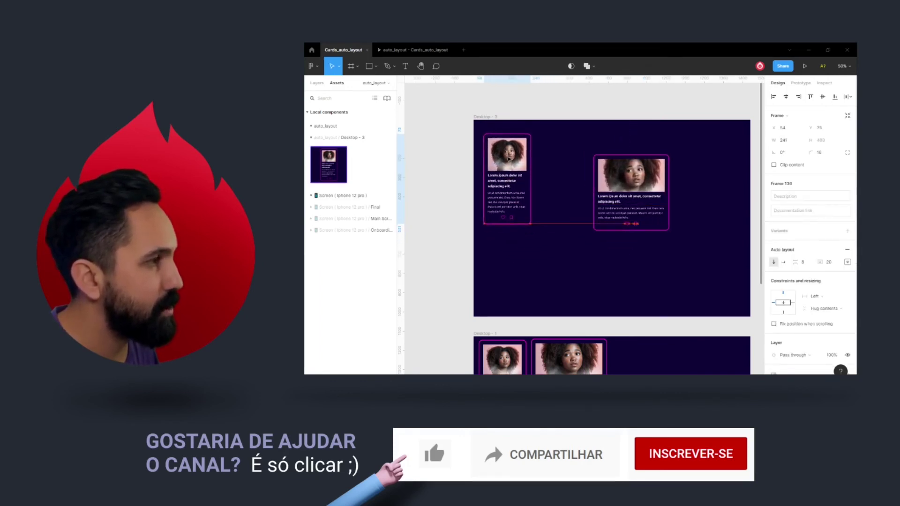
{"action": "mouse_move", "coordinate": [630, 183]}
{"action": "left_mouse_down"}
{"action": "mouse_move", "coordinate": [591, 171]}
{"action": "mouse_move", "coordinate": [711, 181]}
{"action": "mouse_move", "coordinate": [672, 197]}
{"action": "left_mouse_up"}
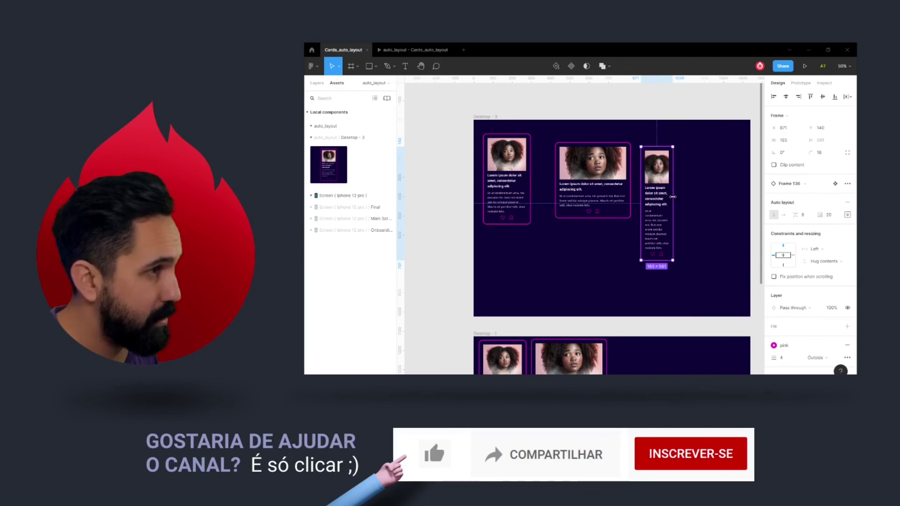
{"action": "scroll", "coordinate": [701, 197], "scroll_direction": "right", "scroll_amount": 3}
{"action": "scroll", "coordinate": [651, 191], "scroll_direction": "right", "scroll_amount": 1}
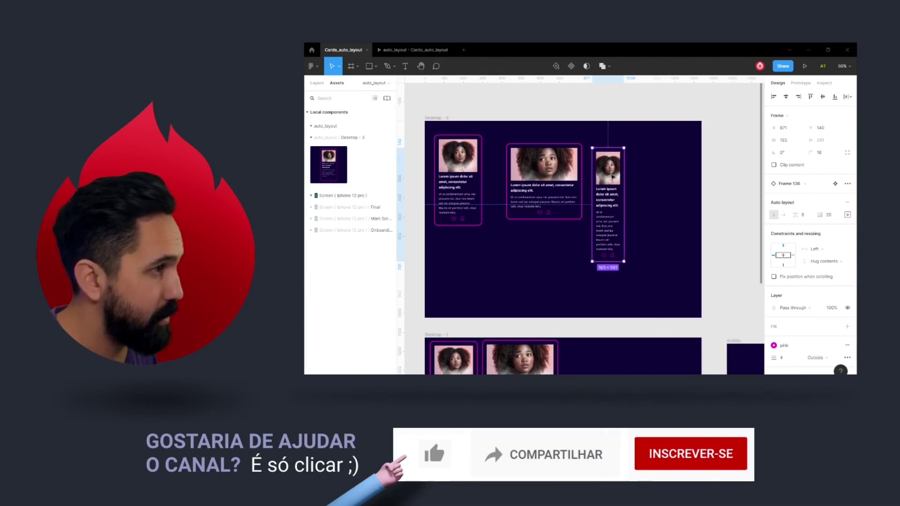
- Add a fourth instance, make it wider and shorter, and set it lower in the frame
{"action": "left_click_drag", "start_coordinate": [612, 178], "coordinate": [662, 199]}
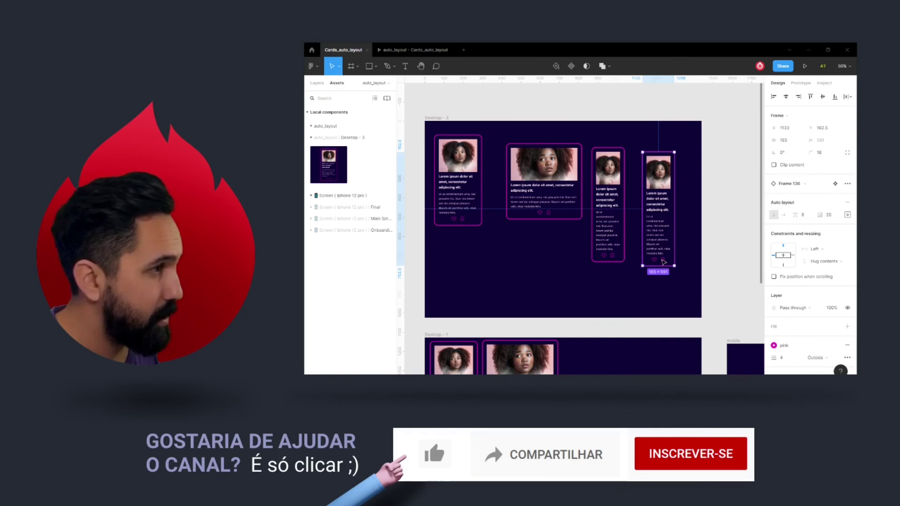
{"action": "left_click_drag", "start_coordinate": [676, 206], "coordinate": [695, 209]}
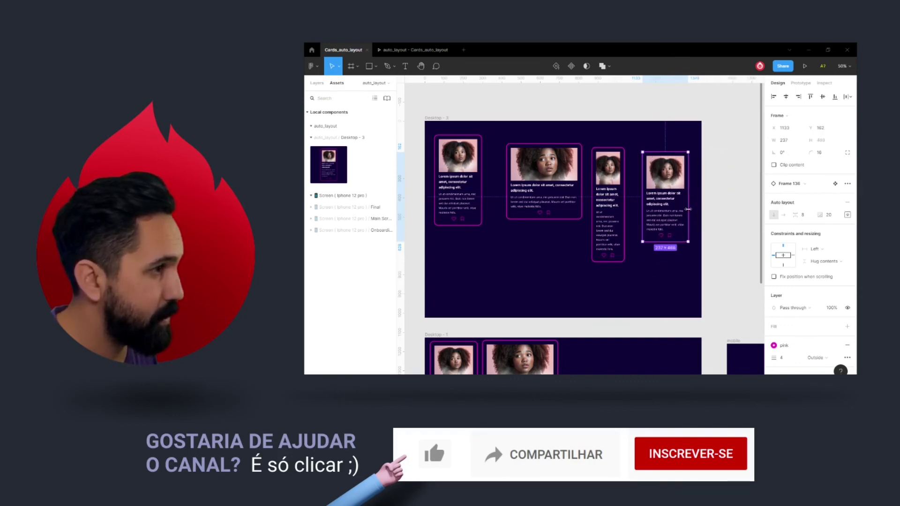
{"action": "left_click_drag", "start_coordinate": [657, 187], "coordinate": [653, 216]}
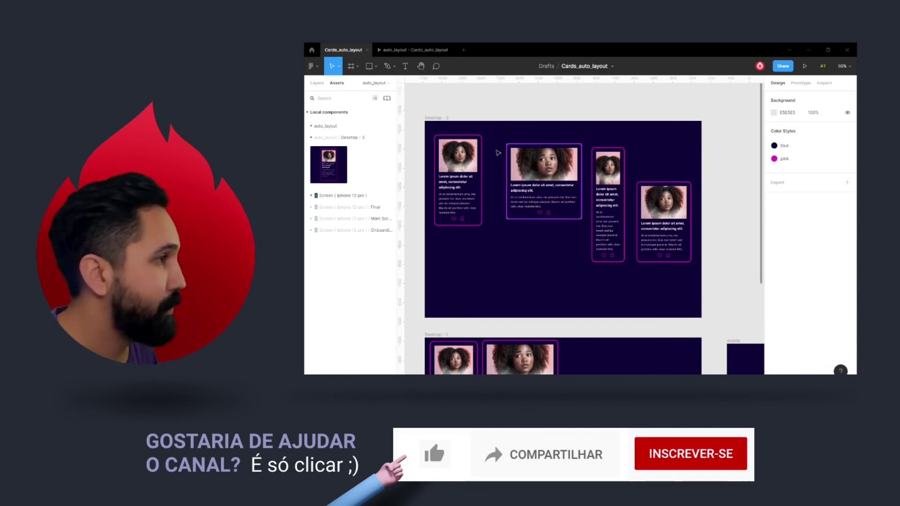
{"action": "left_click", "coordinate": [478, 148]}
{"action": "left_click_drag", "start_coordinate": [494, 261], "coordinate": [549, 265]}
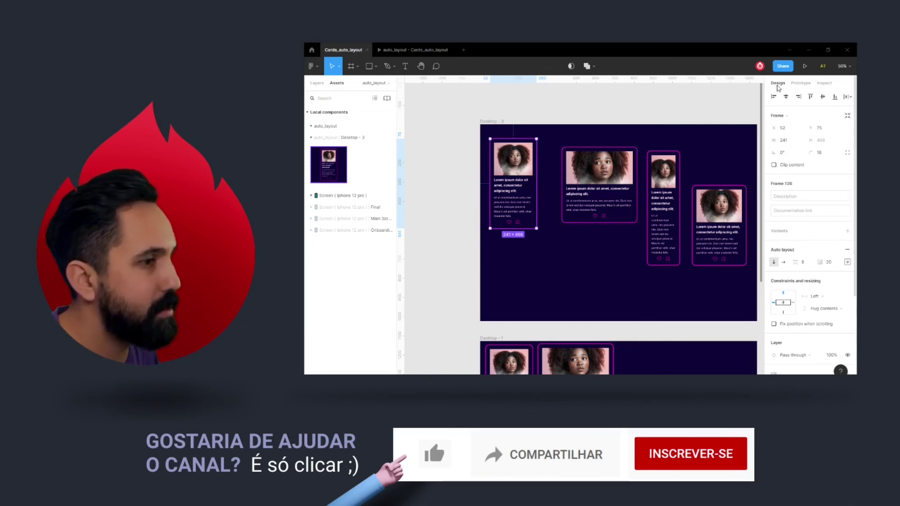
{"action": "scroll", "coordinate": [797, 188], "scroll_direction": "down", "scroll_amount": 3}
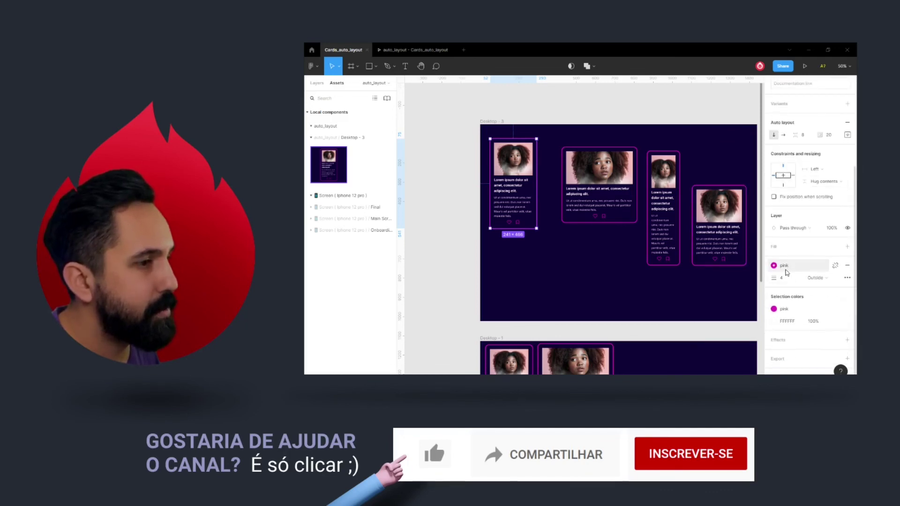
- Edit the shared pink stroke colour style and change its colour to green
{"action": "left_click", "coordinate": [786, 270]}
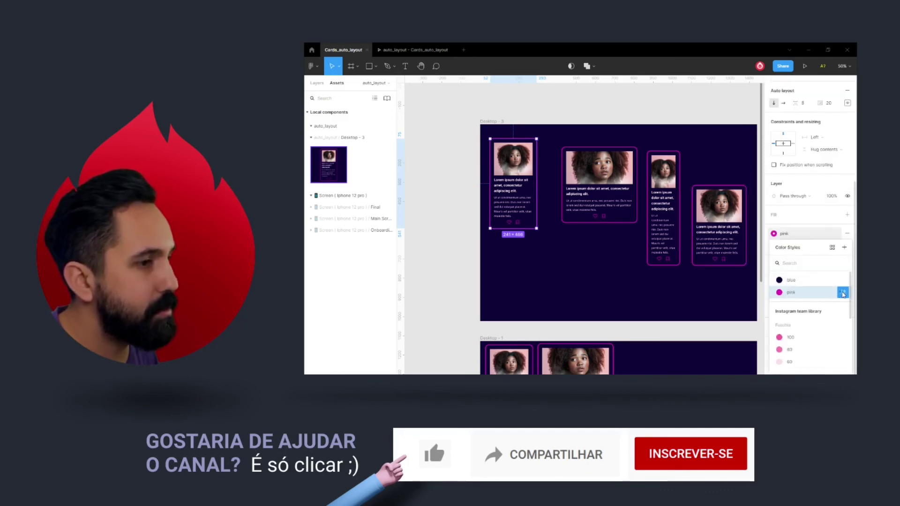
{"action": "left_click", "coordinate": [842, 293]}
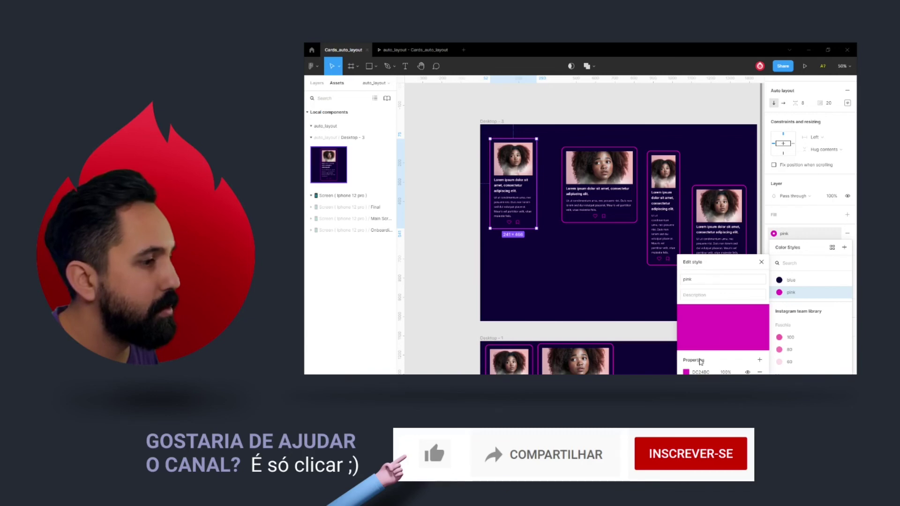
{"action": "left_click", "coordinate": [686, 372]}
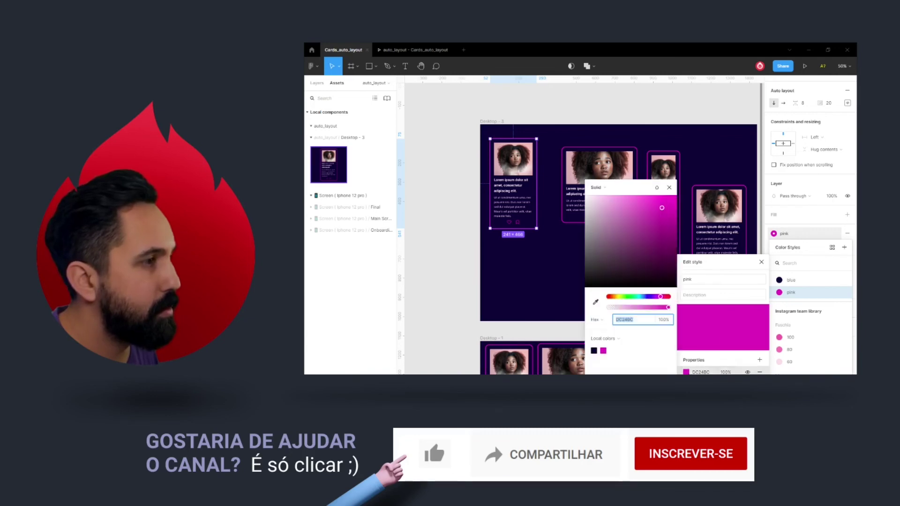
{"action": "left_click", "coordinate": [639, 244]}
{"action": "left_click_drag", "start_coordinate": [656, 187], "coordinate": [758, 206]}
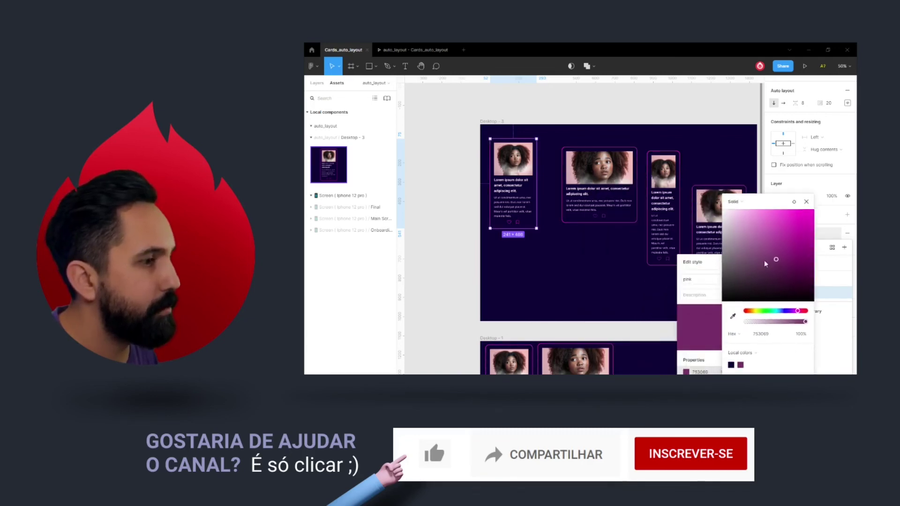
{"action": "left_click", "coordinate": [767, 311]}
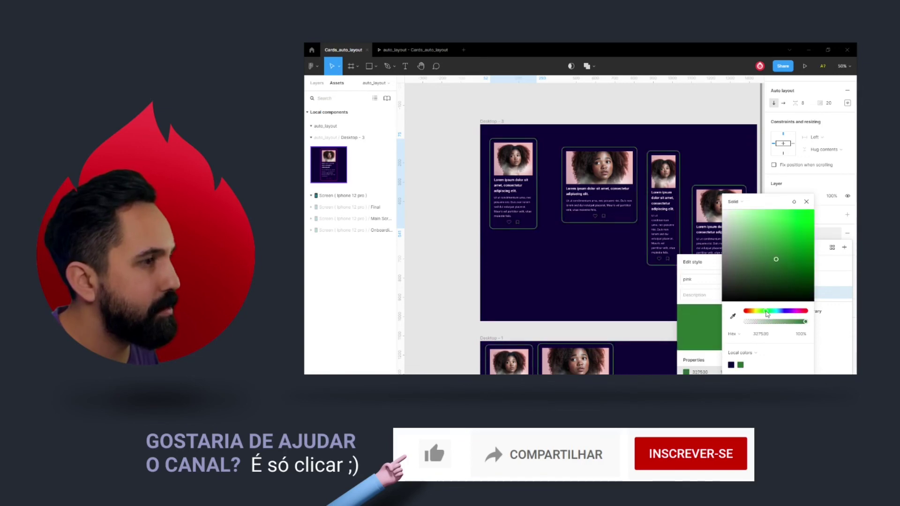
{"action": "left_click", "coordinate": [806, 202]}
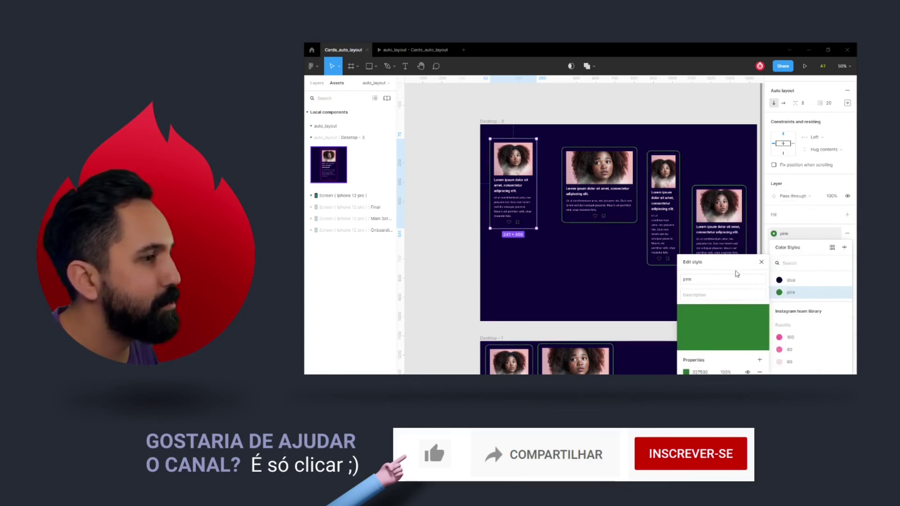
{"action": "left_click", "coordinate": [761, 265]}
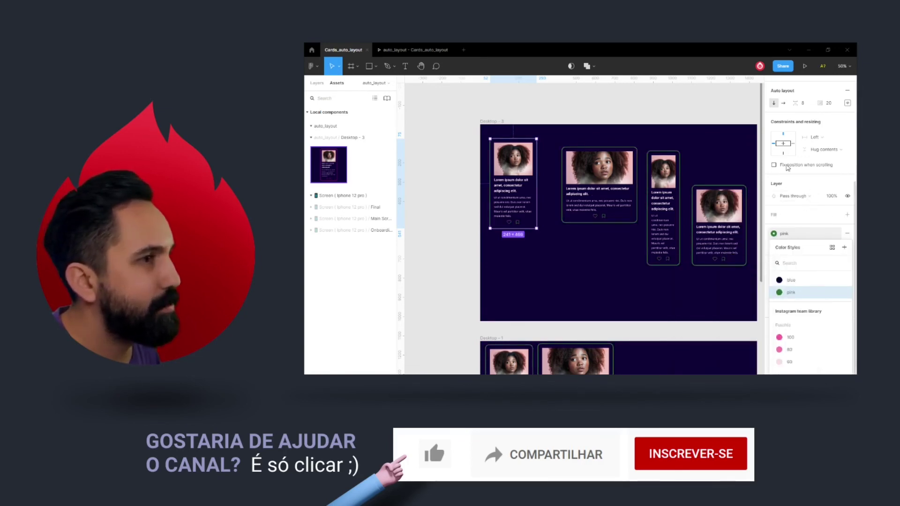
- Set the card component's corner radius to 0
{"action": "scroll", "coordinate": [806, 164], "scroll_direction": "up", "scroll_amount": 5}
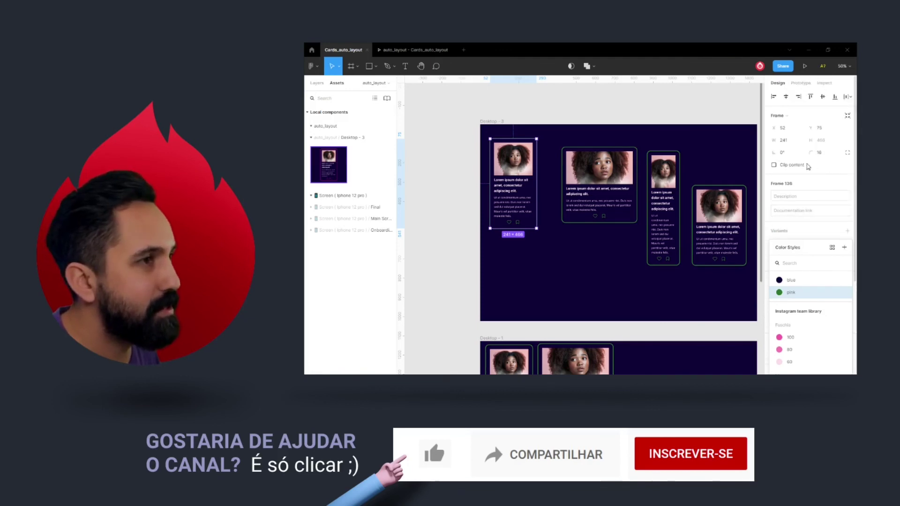
{"action": "left_click", "coordinate": [836, 154]}
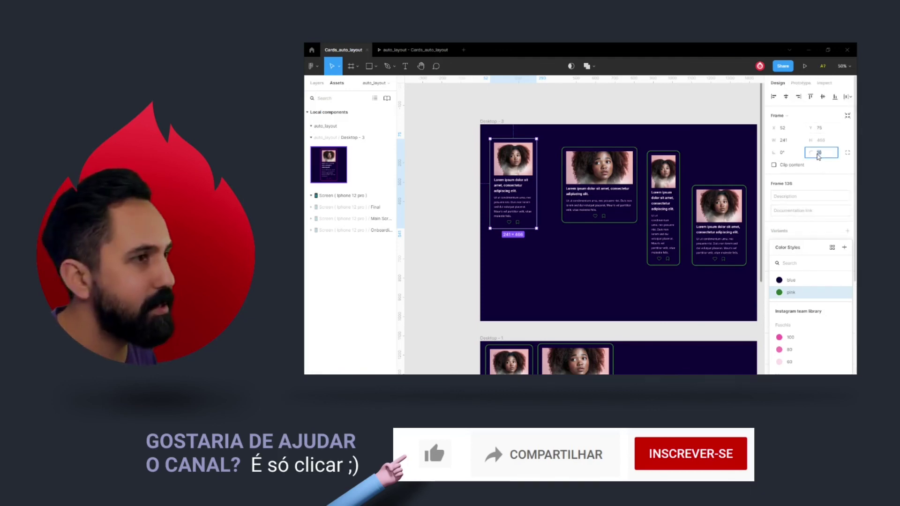
{"action": "type", "text": "80"}
{"action": "key", "text": "Return"}
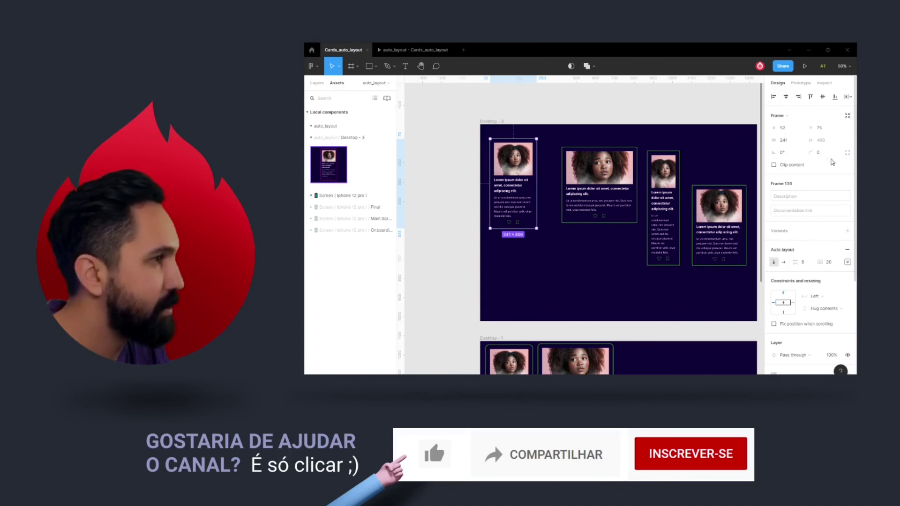